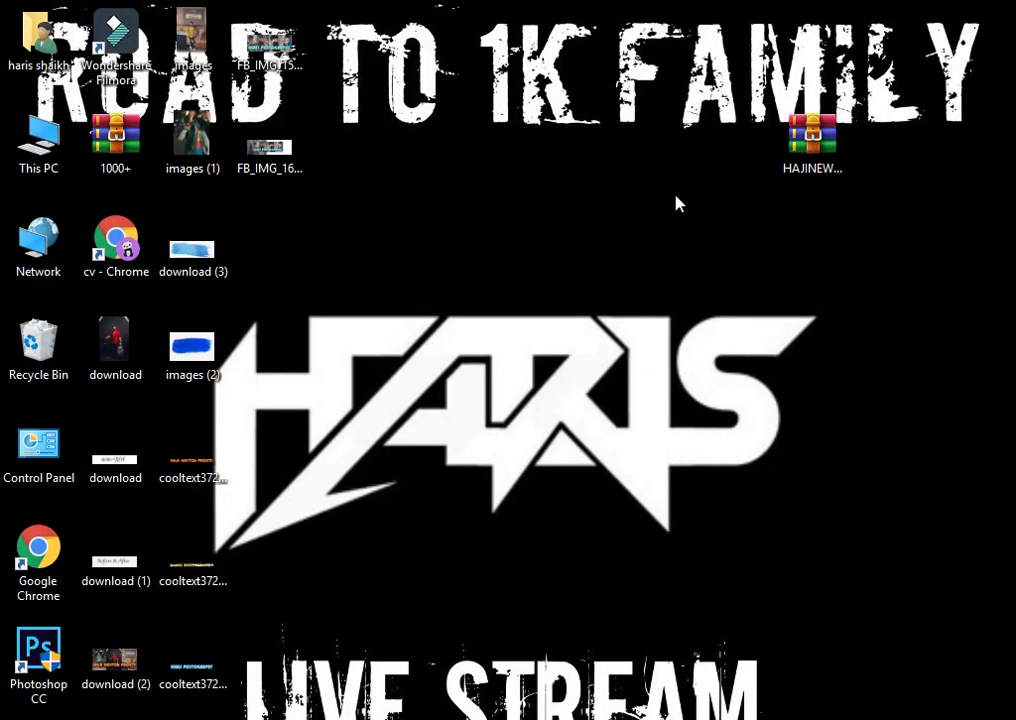
- Refresh the desktop, then open and close the HAJINEWTON archive window
right_click(490, 265)
left_click(545, 325)
left_click(796, 163)
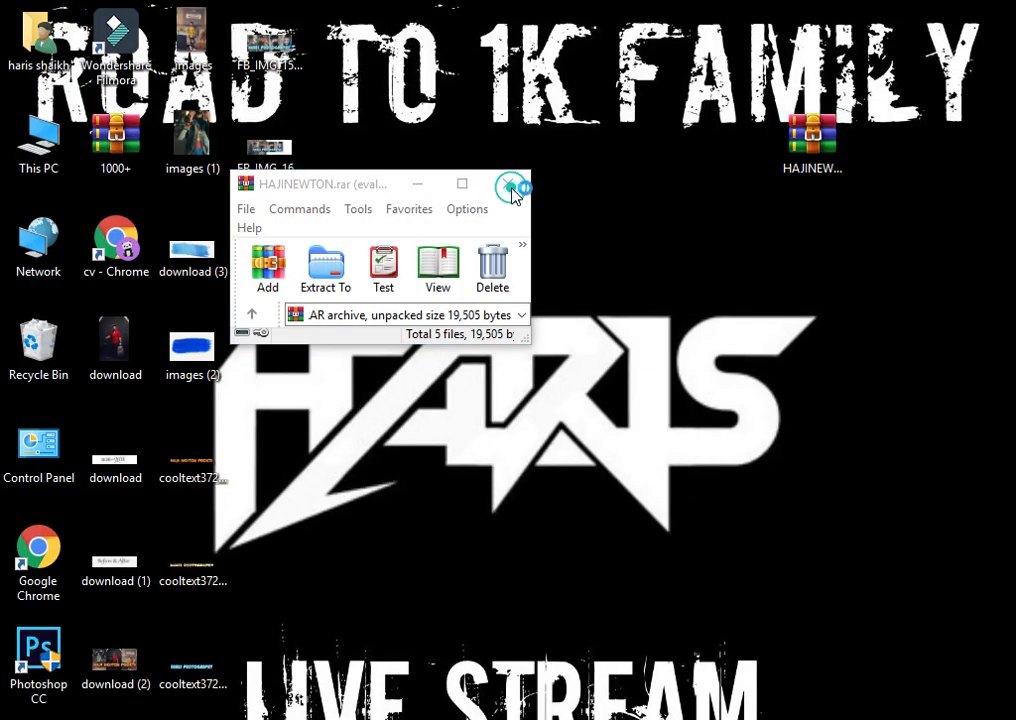
left_click(505, 184)
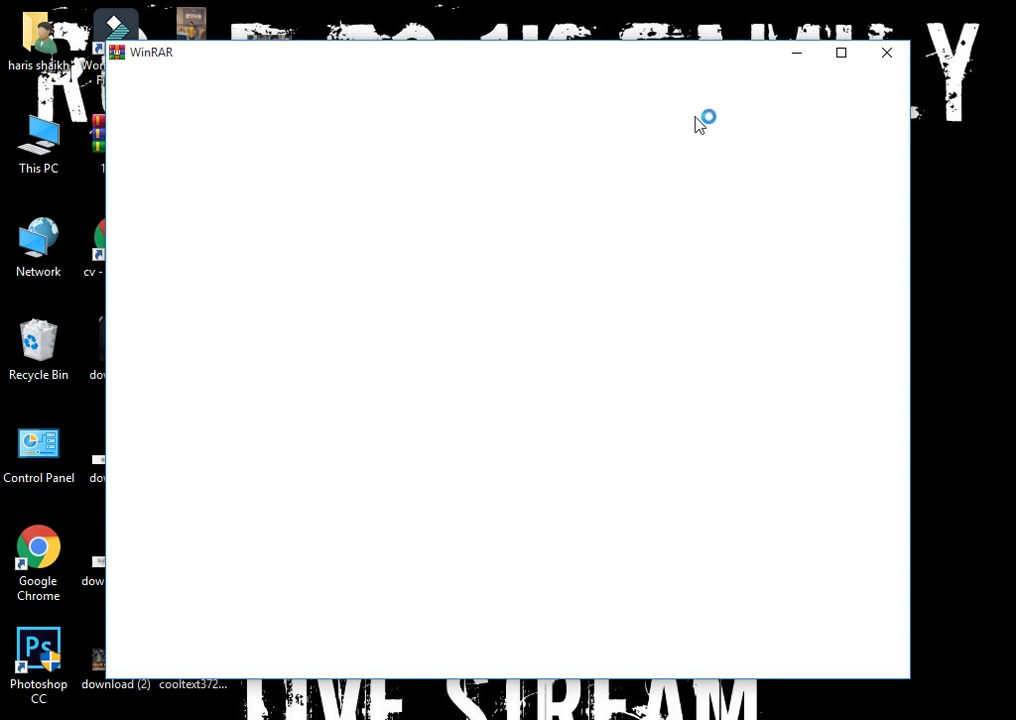
left_click(882, 52)
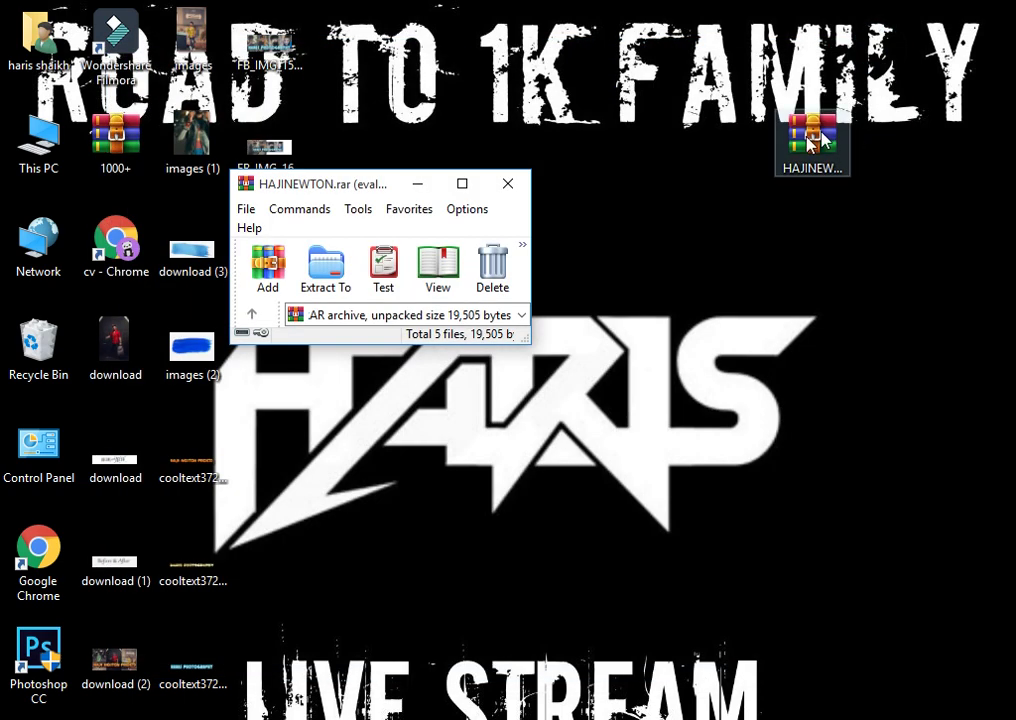
left_click(508, 183)
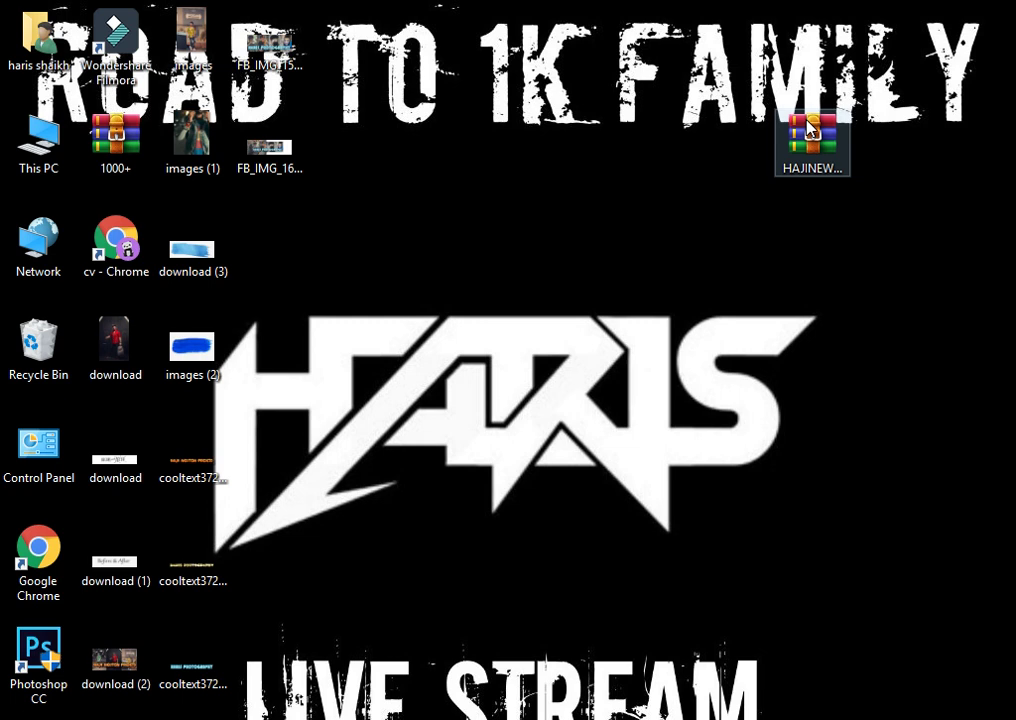
- Extract HAJINEWTON.rar onto the desktop, producing xmp files (1) through (5)
right_click(808, 125)
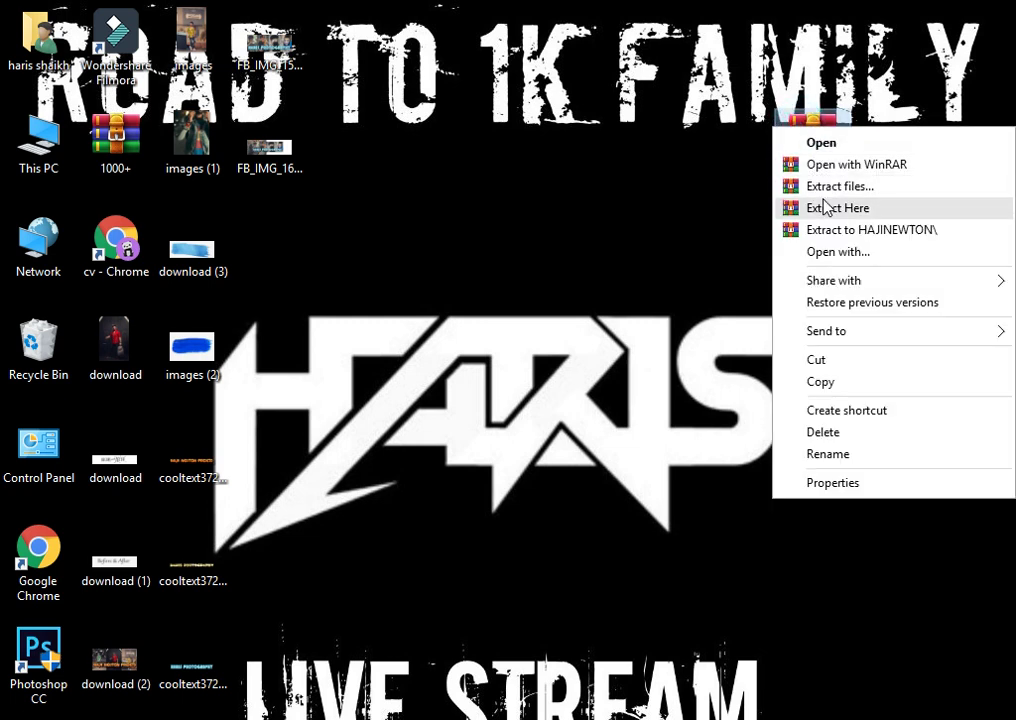
left_click(824, 207)
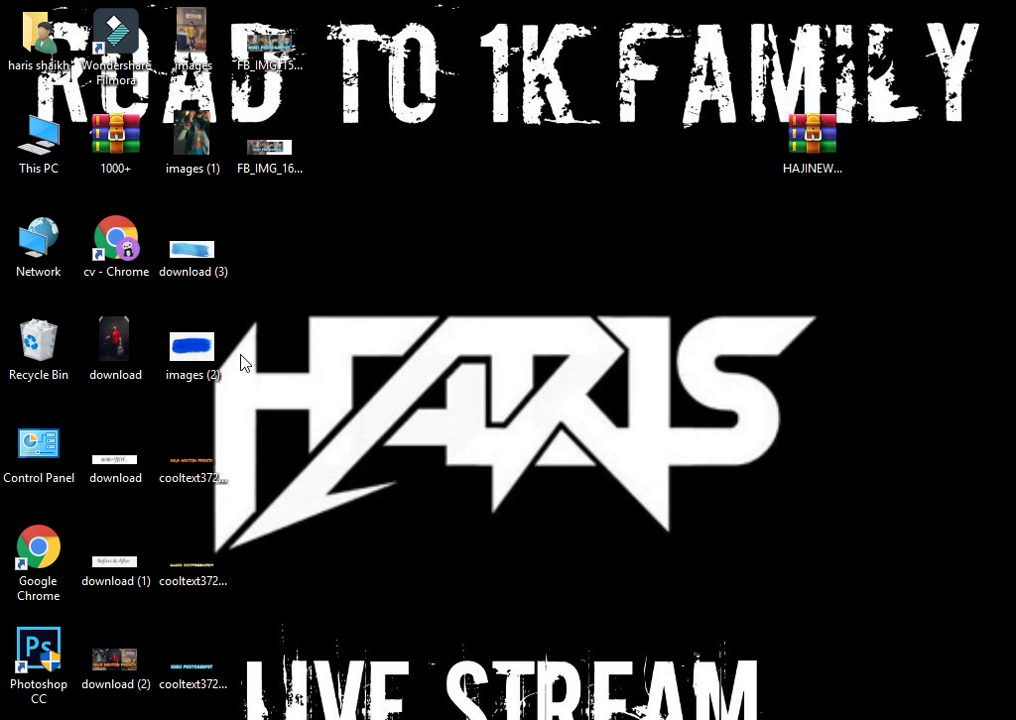
mouse_move(336, 236)
left_mouse_down()
mouse_move(272, 558)
mouse_move(272, 700)
left_mouse_up()
left_click(347, 551)
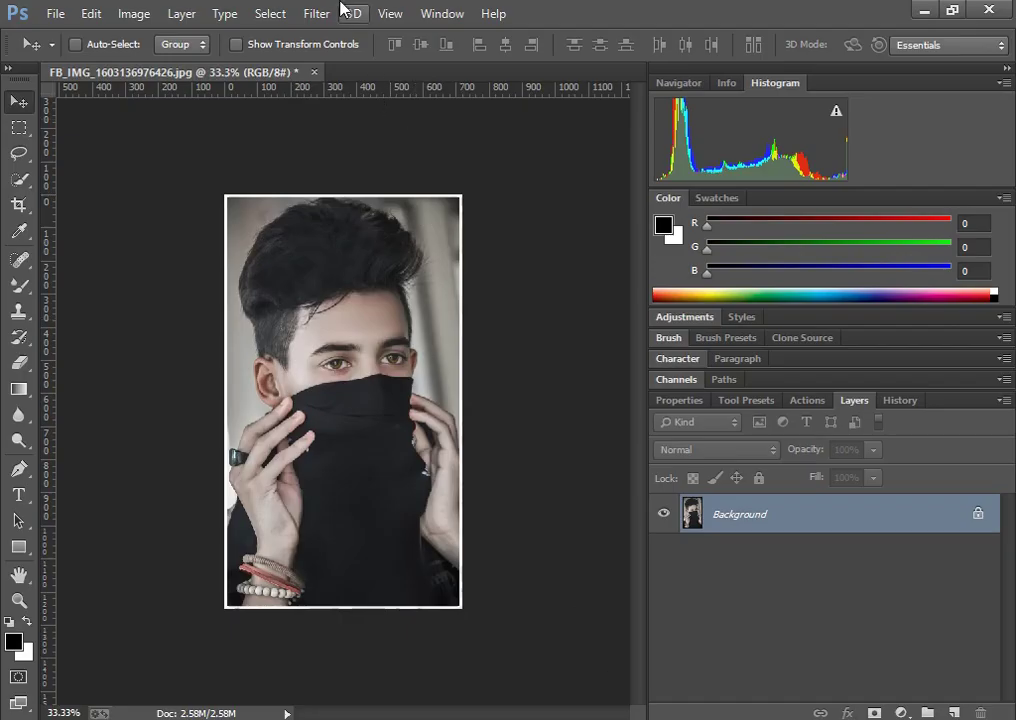
- Start the Camera Raw Filter on the portrait and choose Load Settings from its flyout
left_click(320, 12)
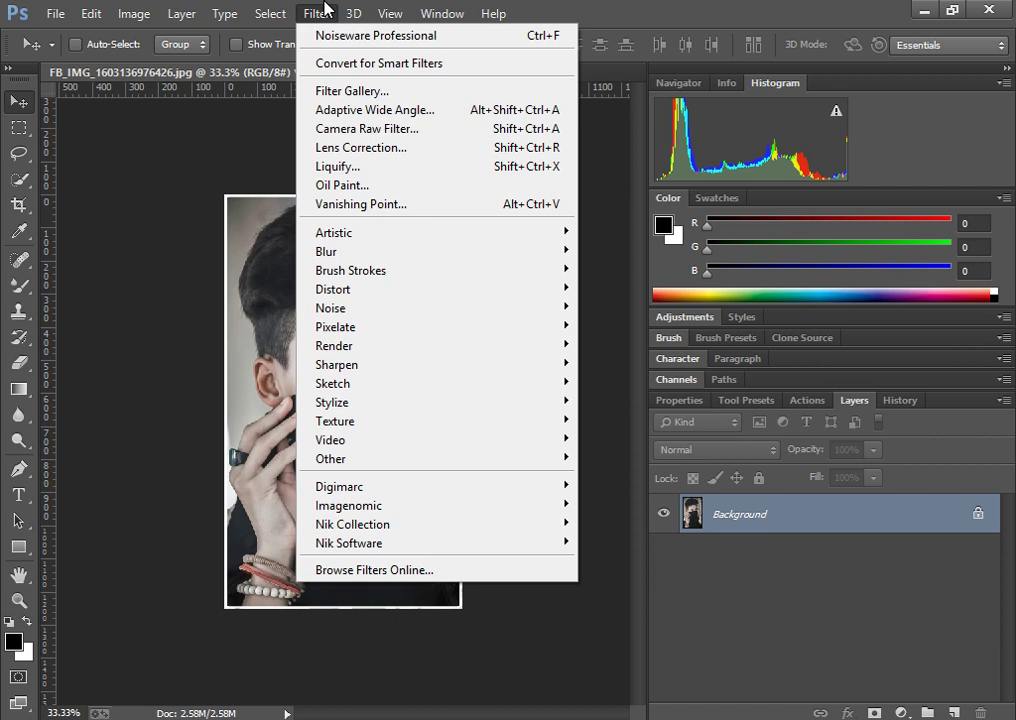
left_click(345, 128)
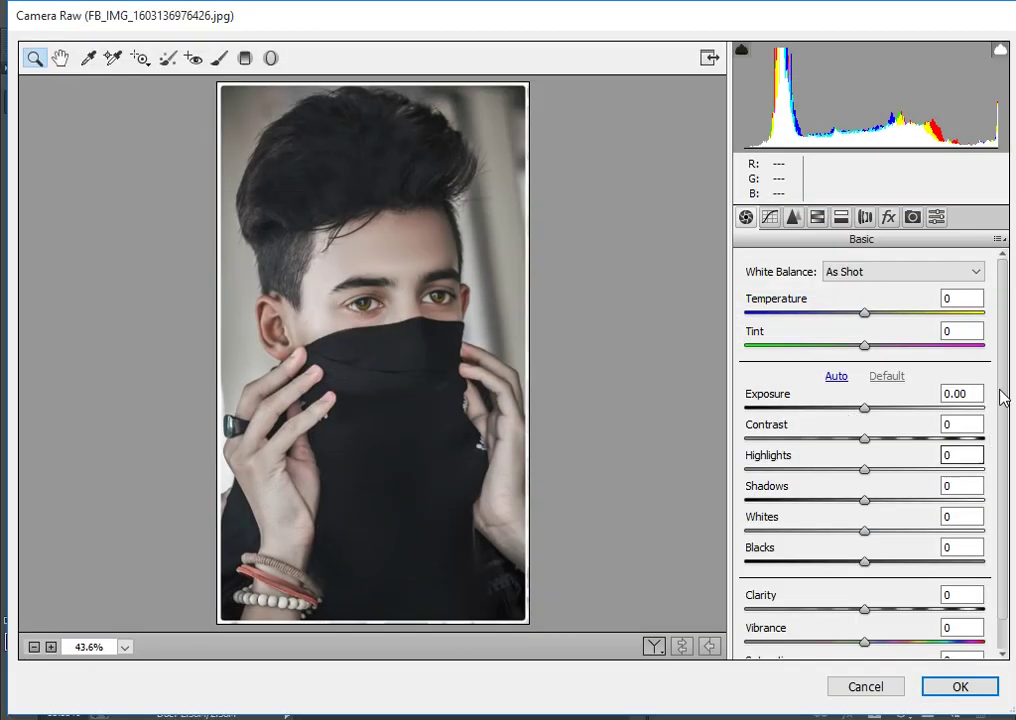
left_click(999, 240)
left_click(920, 432)
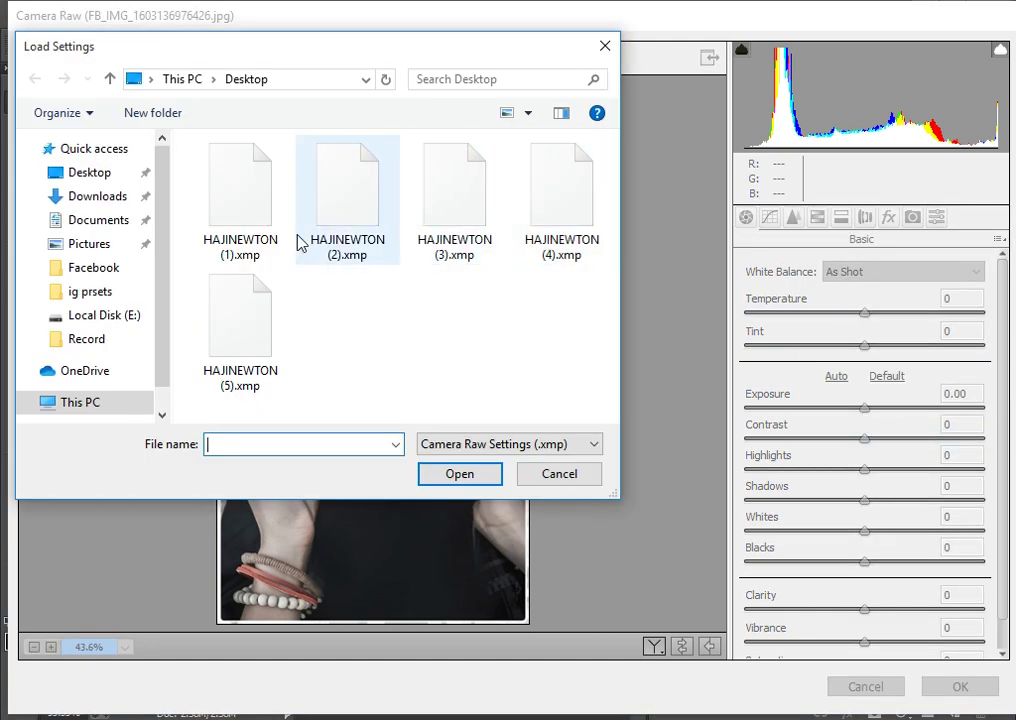
- Load HAJINEWTON (1).xmp and set Blacks to +57 and Shadows to -42
double_click(250, 222)
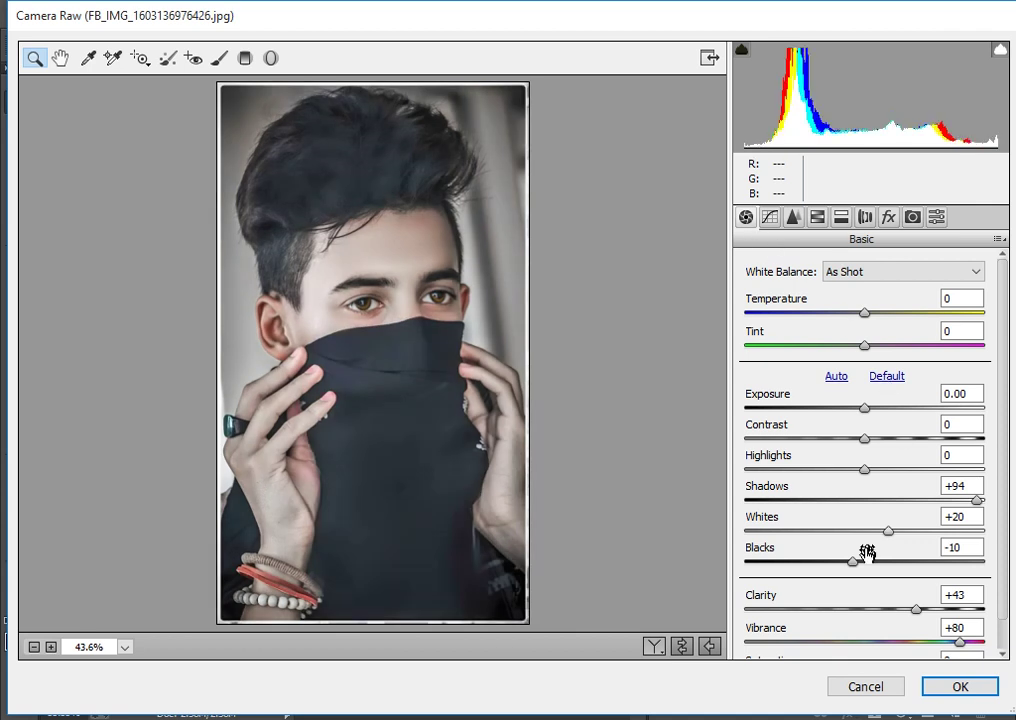
mouse_move(862, 558)
left_mouse_down()
mouse_move(931, 561)
mouse_move(748, 500)
mouse_move(880, 537)
left_mouse_up()
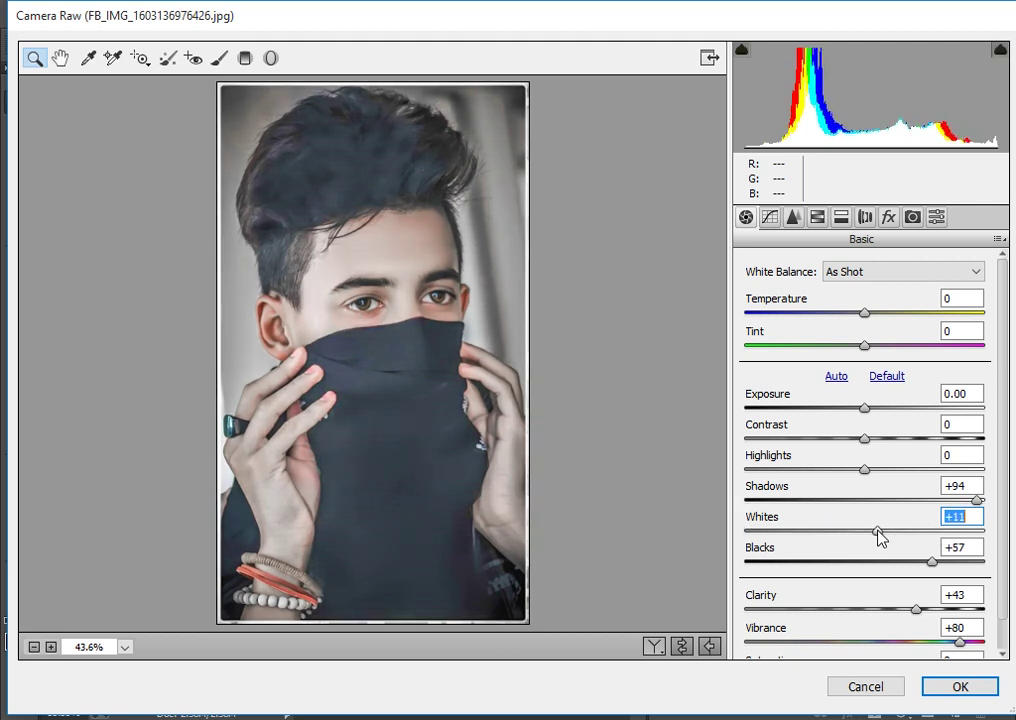
mouse_move(976, 500)
left_mouse_down()
mouse_move(818, 500)
mouse_move(930, 484)
left_mouse_up()
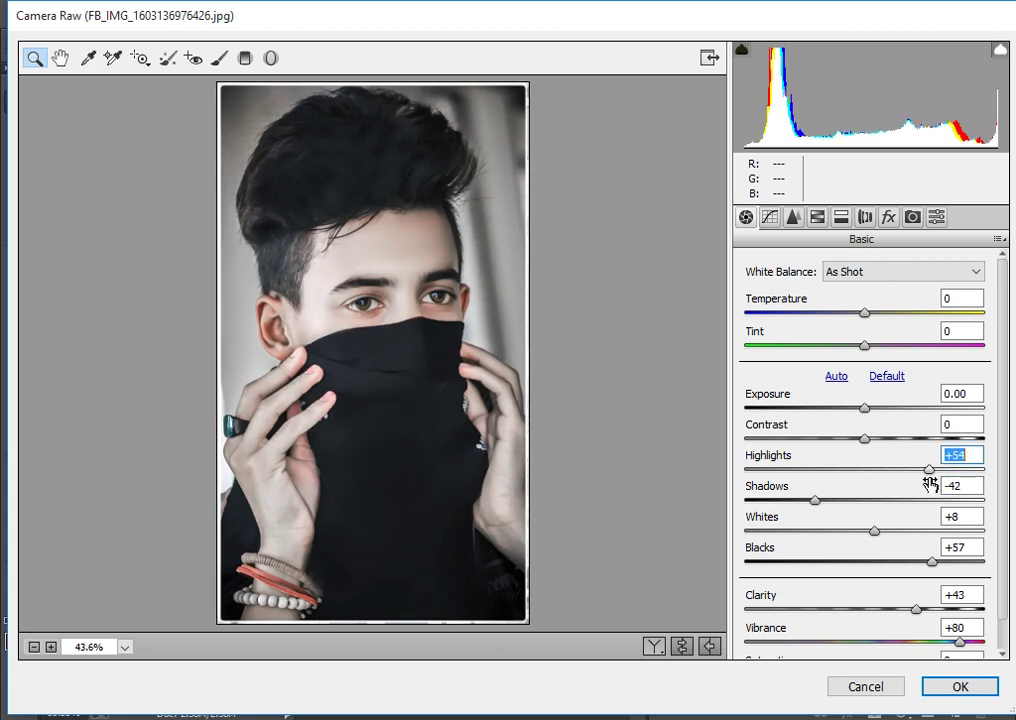
- Deepen the post-crop vignette to -71 and nudge HSL Oranges saturation up slightly
left_click(912, 218)
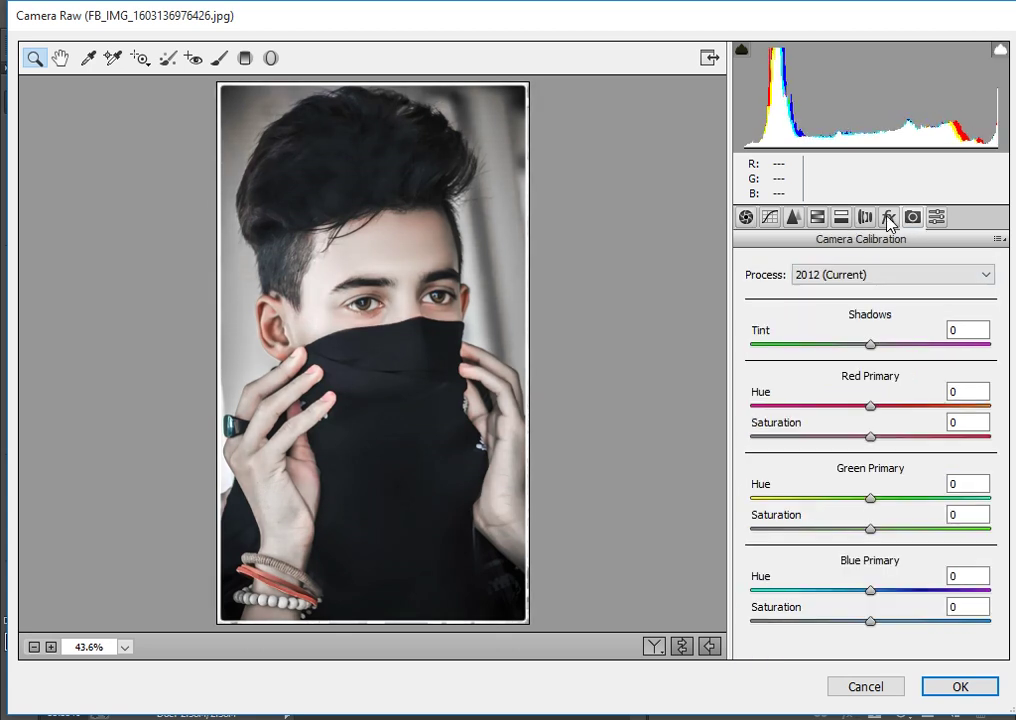
left_click(889, 219)
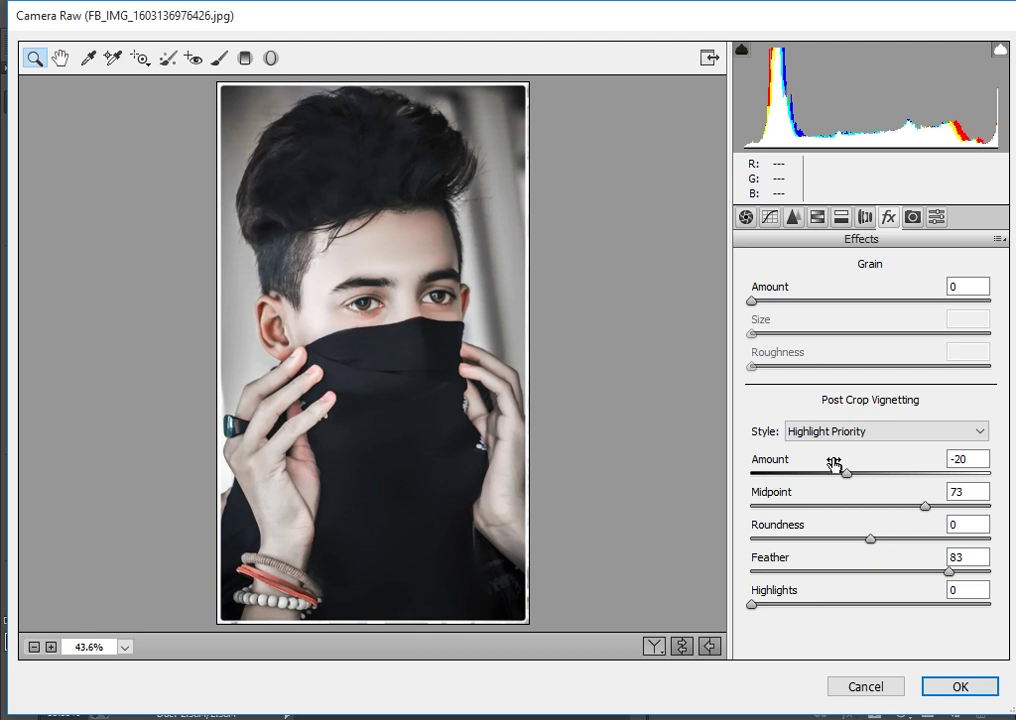
left_click_drag(833, 463, 783, 467)
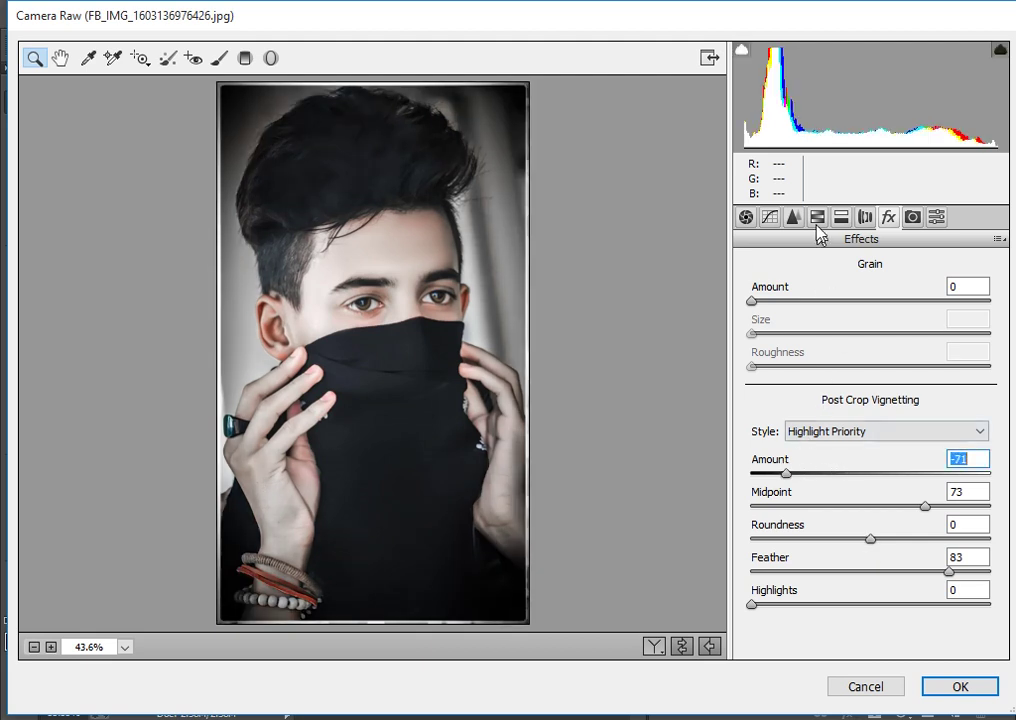
left_click(816, 218)
left_click_drag(806, 390, 848, 390)
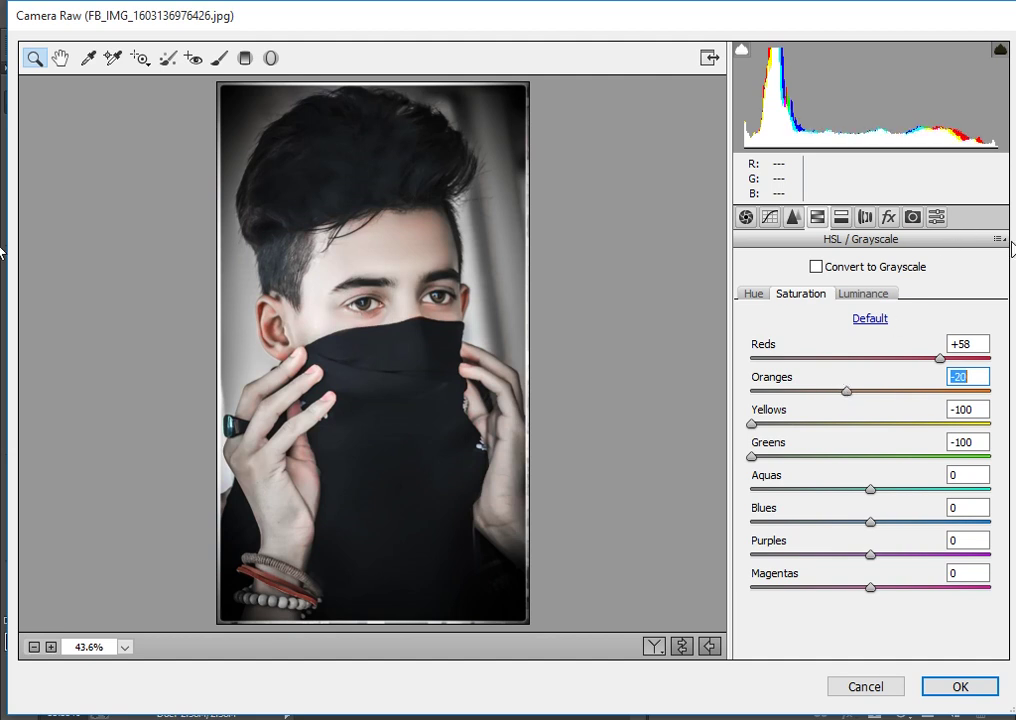
- Reset all Camera Raw settings to Camera Raw Defaults
left_click(998, 239)
left_click(950, 281)
left_click(998, 241)
left_click(948, 281)
- Load the HAJINEWTON (2).xmp preset through Load Settings
left_click(998, 239)
left_click(878, 433)
double_click(347, 204)
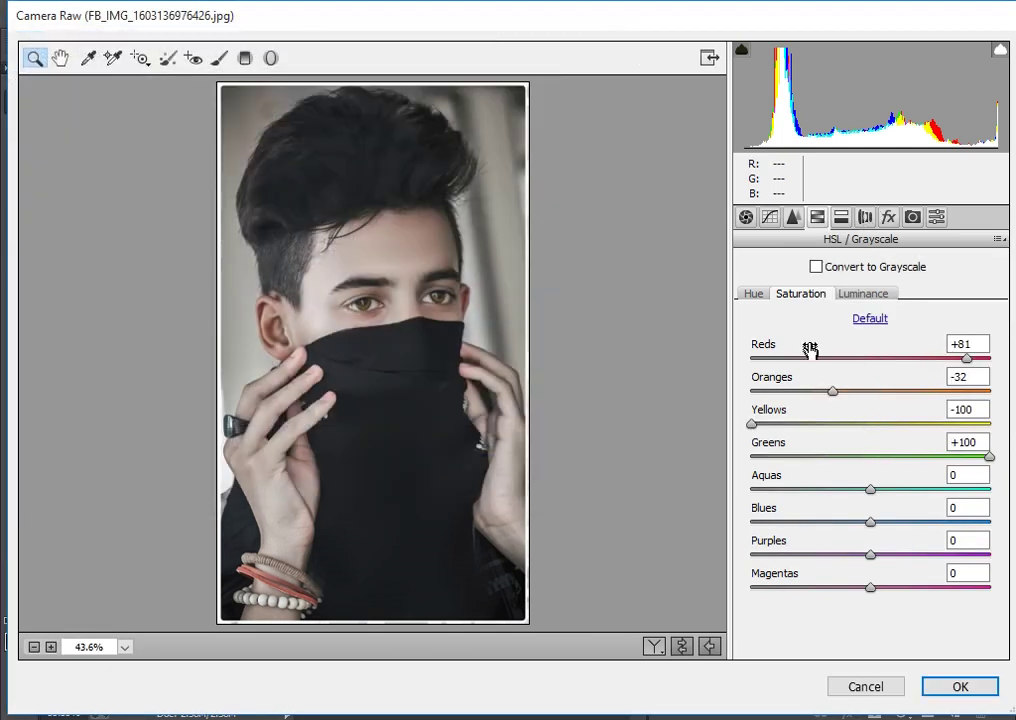
- Adjust Yellows and Oranges saturation, then brighten Highlights to +52
mouse_move(762, 416)
left_mouse_down()
mouse_move(912, 428)
mouse_move(716, 398)
left_mouse_up()
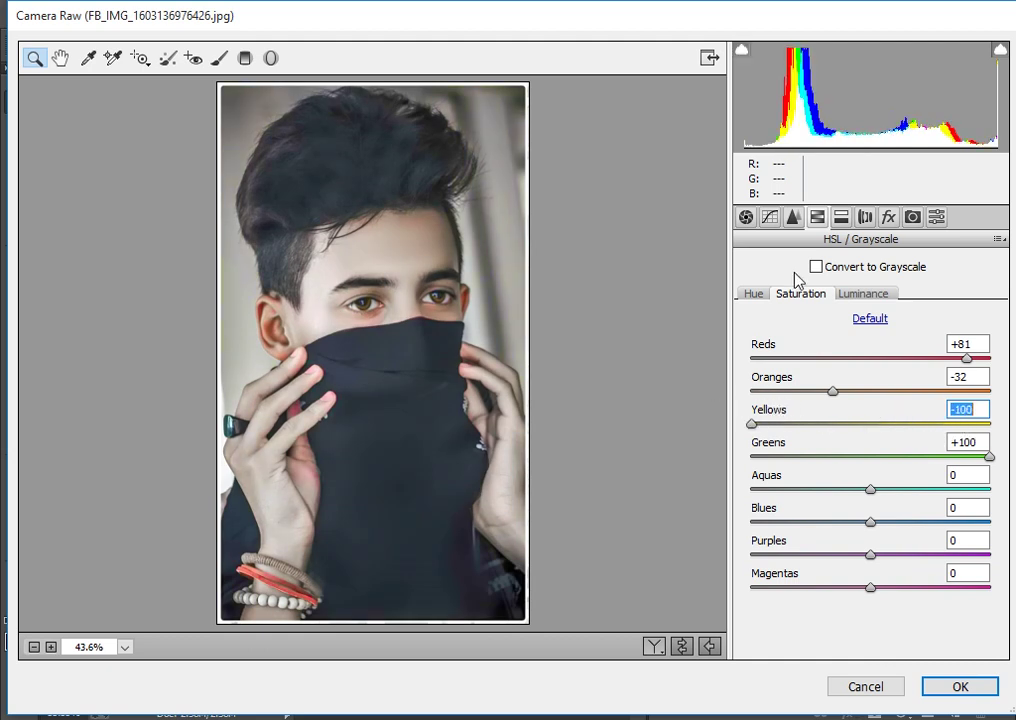
mouse_move(827, 390)
left_mouse_down()
mouse_move(782, 379)
mouse_move(839, 382)
left_mouse_up()
left_click(746, 217)
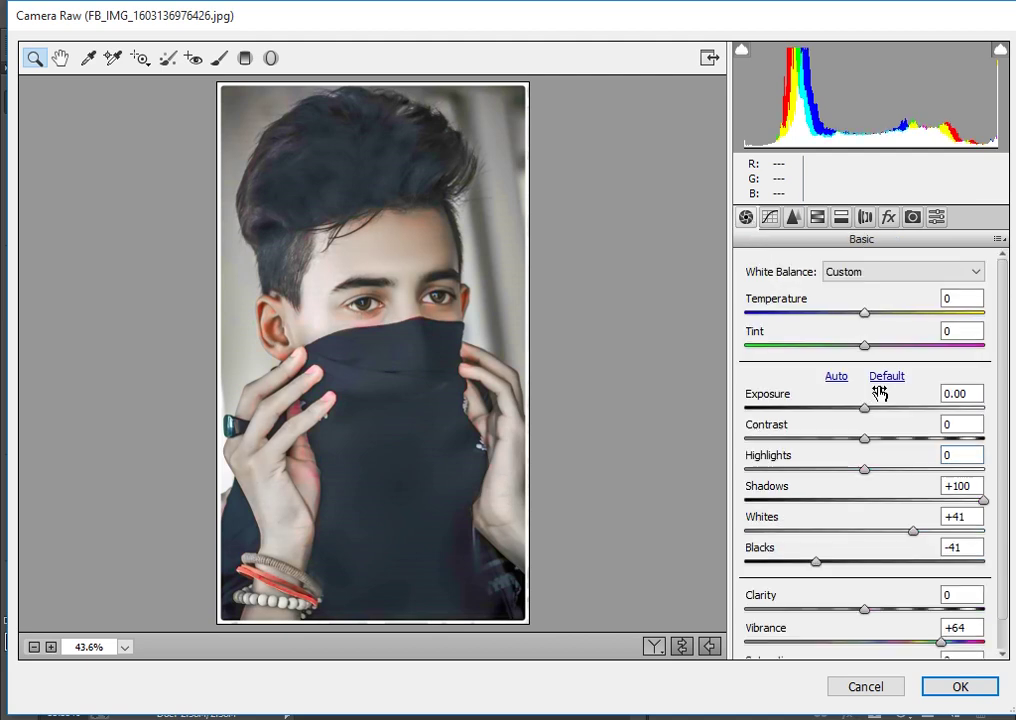
mouse_move(843, 468)
left_mouse_down()
mouse_move(778, 451)
mouse_move(887, 463)
mouse_move(913, 453)
left_mouse_up()
- Reset to Camera Raw Defaults and load the HAJINEWTON (3).xmp preset
left_click(998, 239)
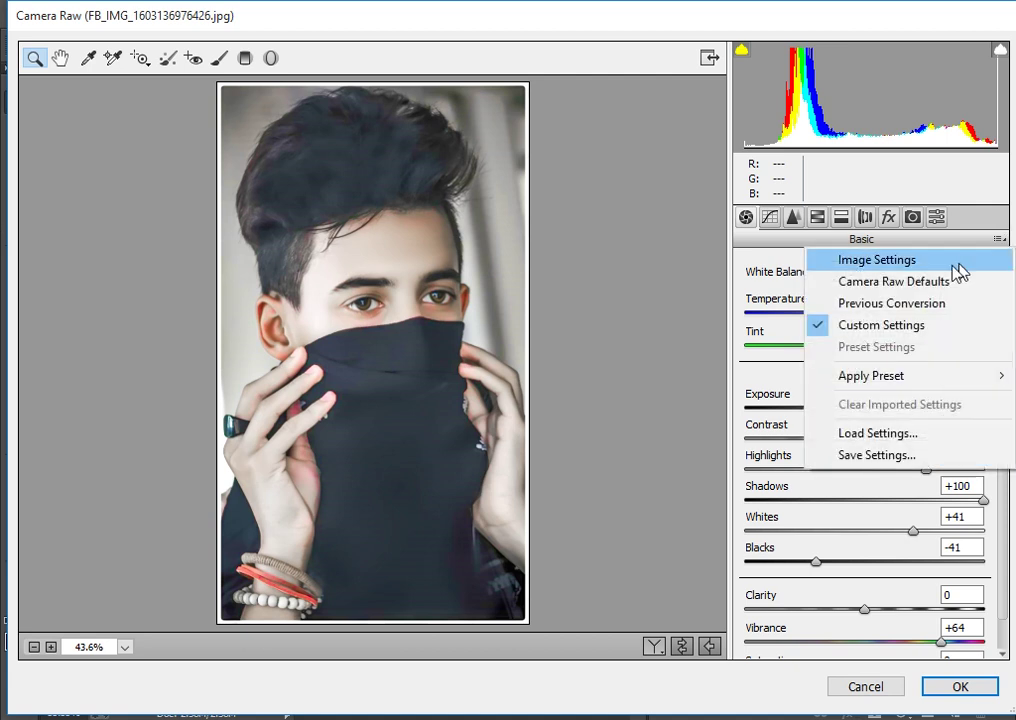
left_click(955, 279)
left_click(998, 239)
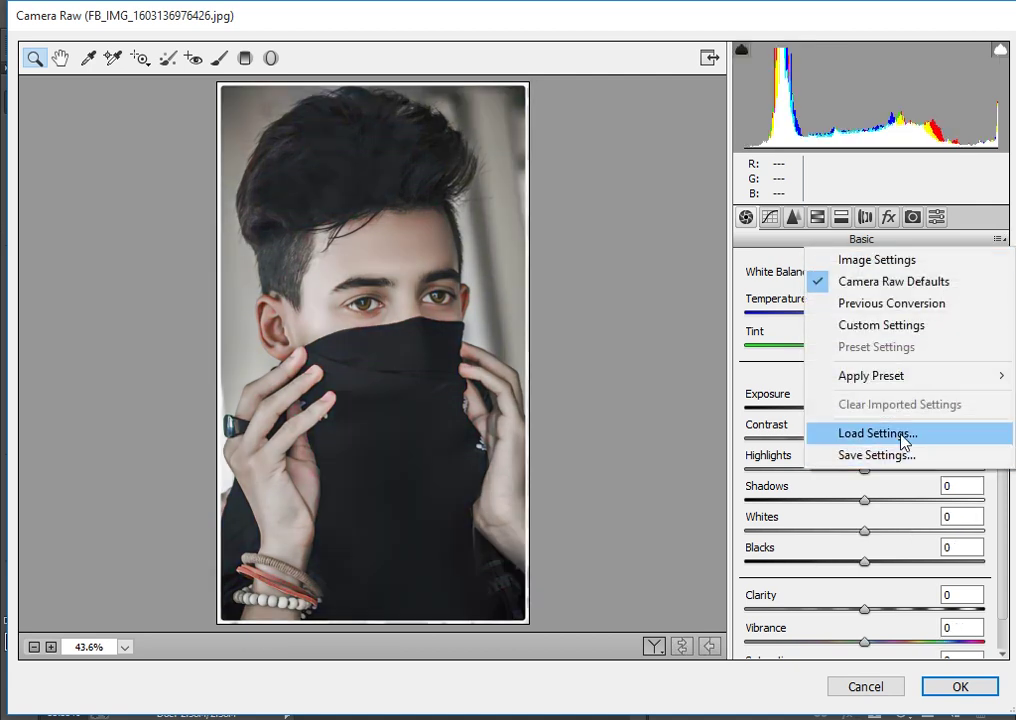
left_click(903, 434)
double_click(478, 236)
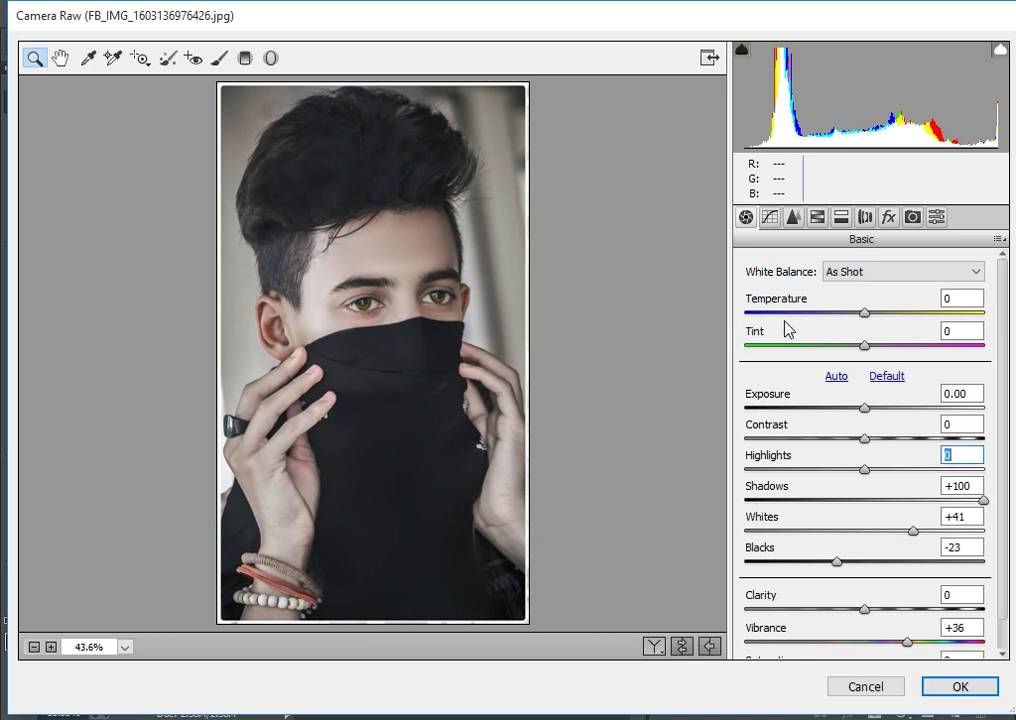
- Set HSL saturation to Oranges -41, Greens -100 and Yellows -100
left_click(817, 217)
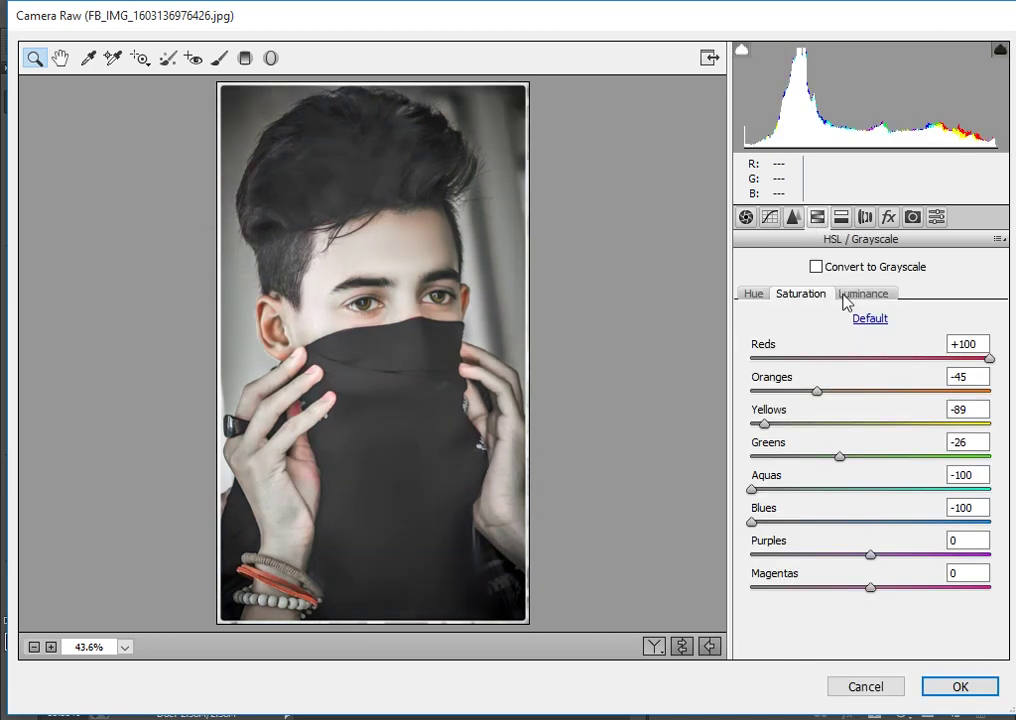
left_click_drag(792, 418, 955, 425)
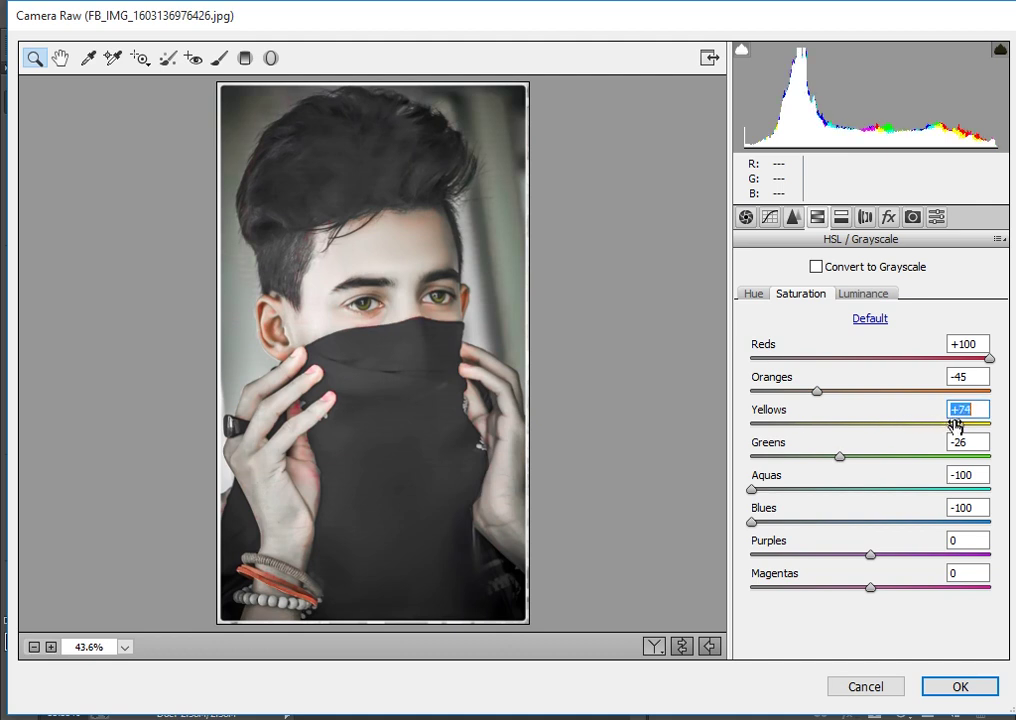
left_click_drag(820, 390, 825, 391)
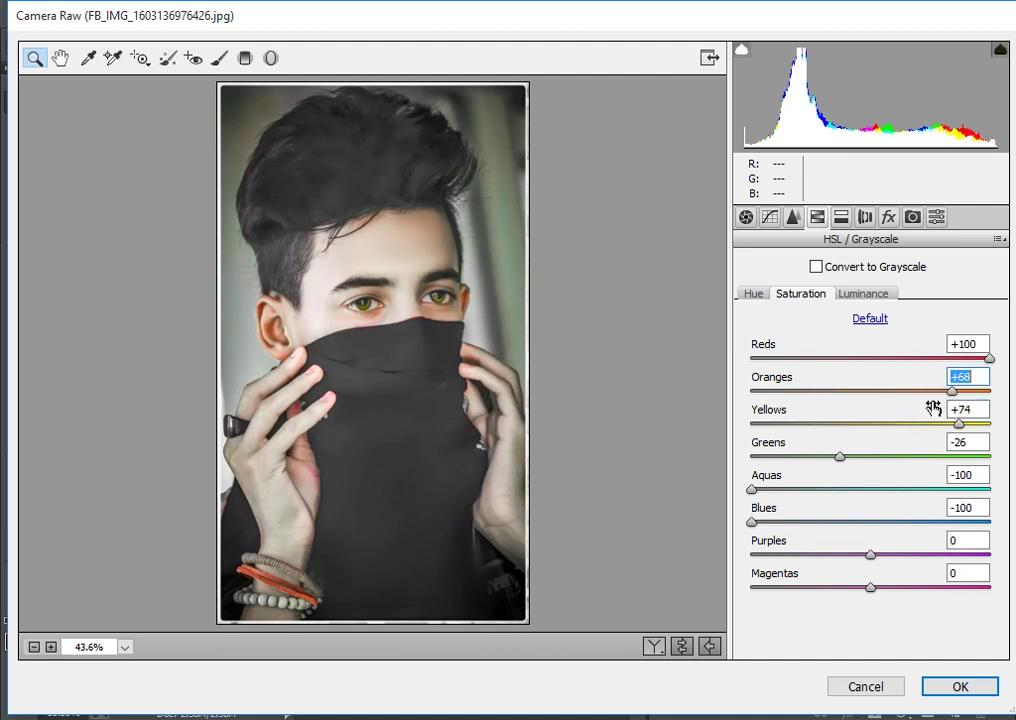
left_click_drag(839, 457, 702, 437)
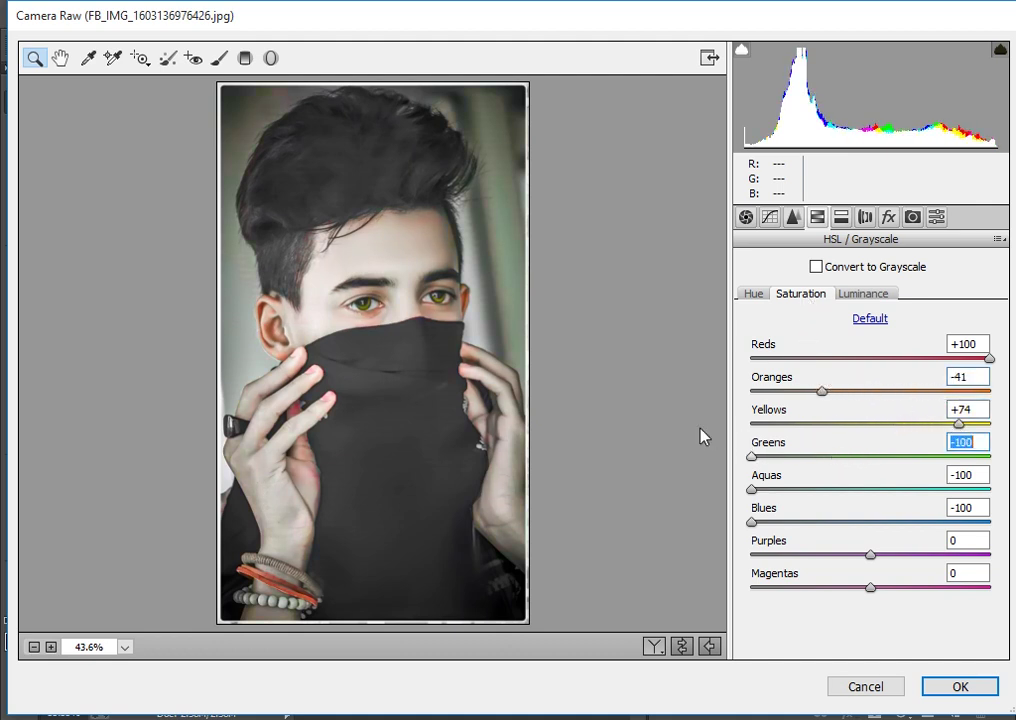
left_click_drag(793, 425, 699, 428)
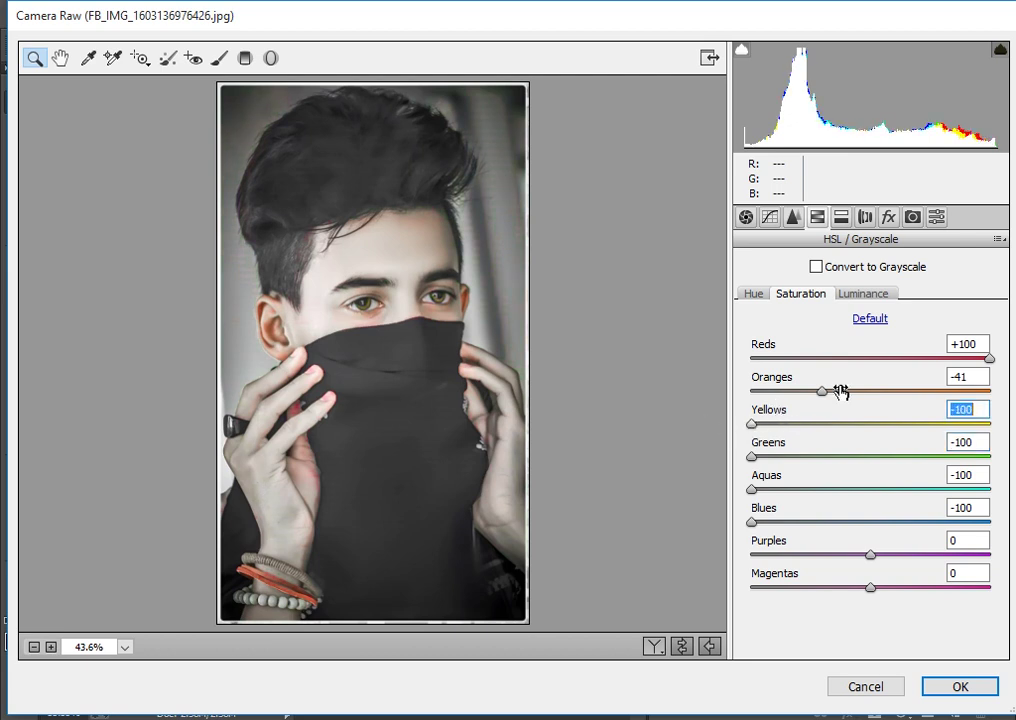
- Try the post-crop vignette Amount at +94, then settle it at -36
left_click(888, 217)
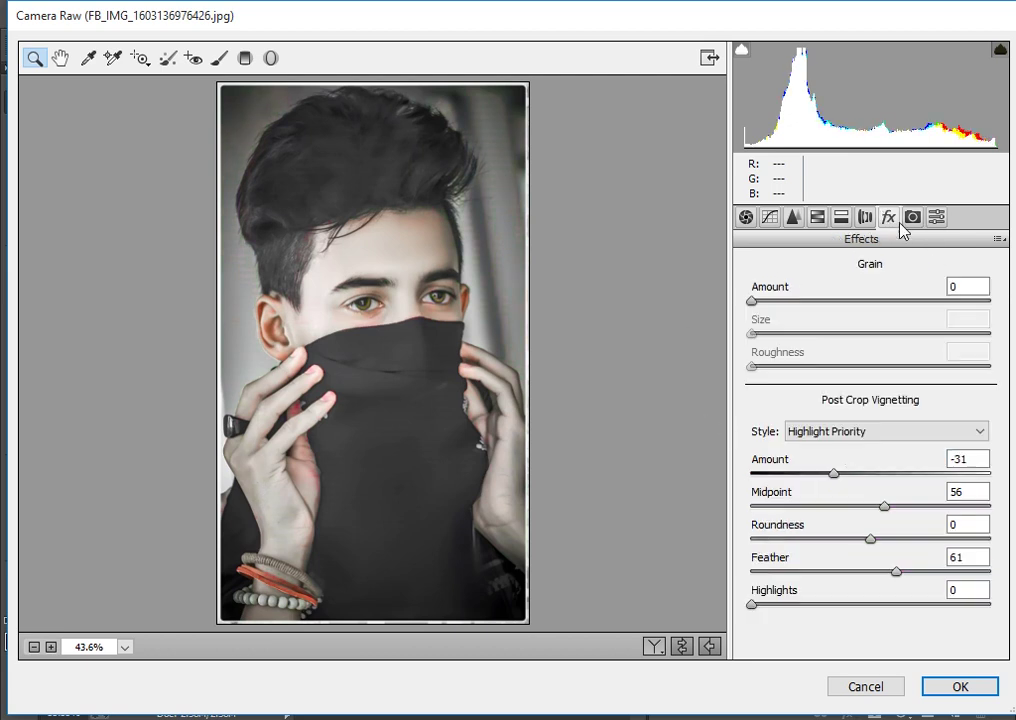
left_click_drag(836, 471, 958, 471)
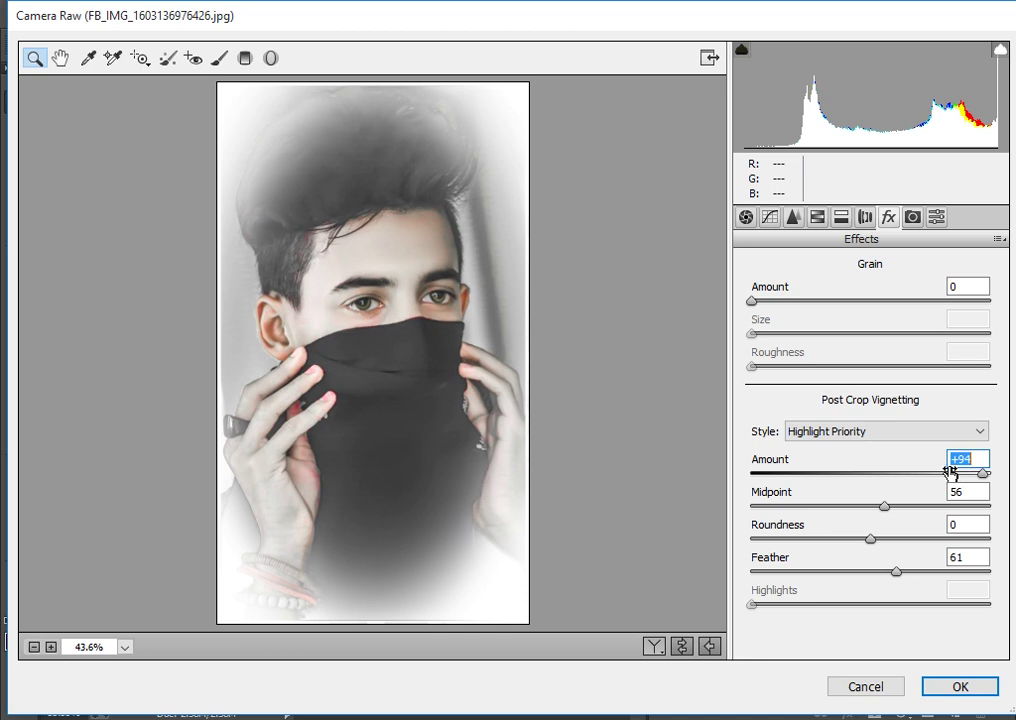
left_click(797, 465)
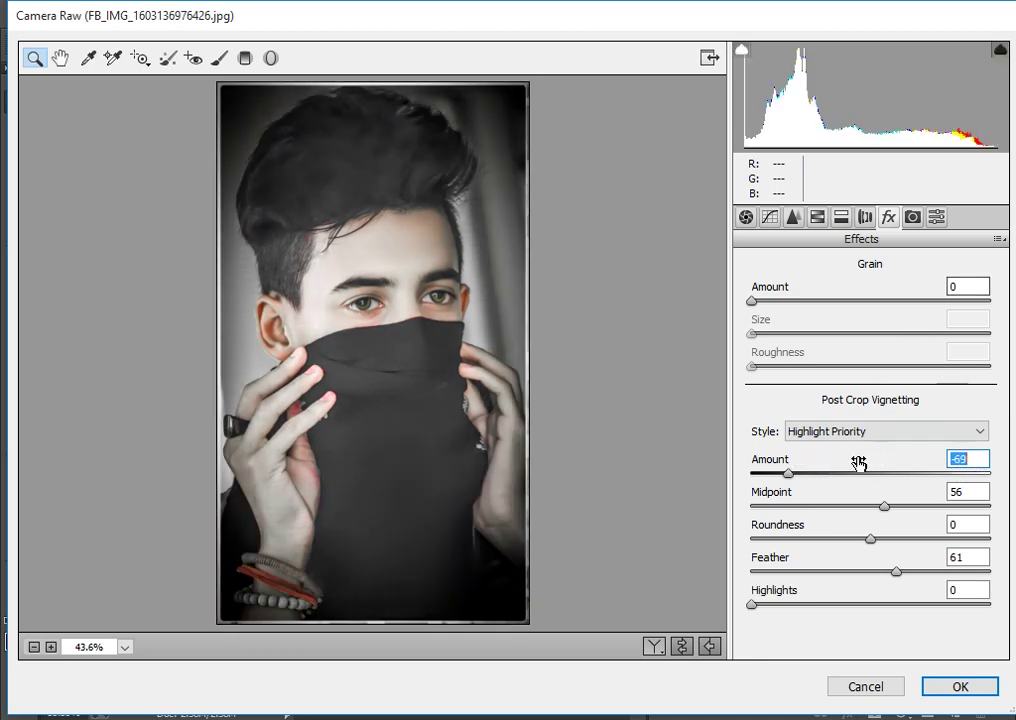
left_click(827, 474)
left_click(998, 239)
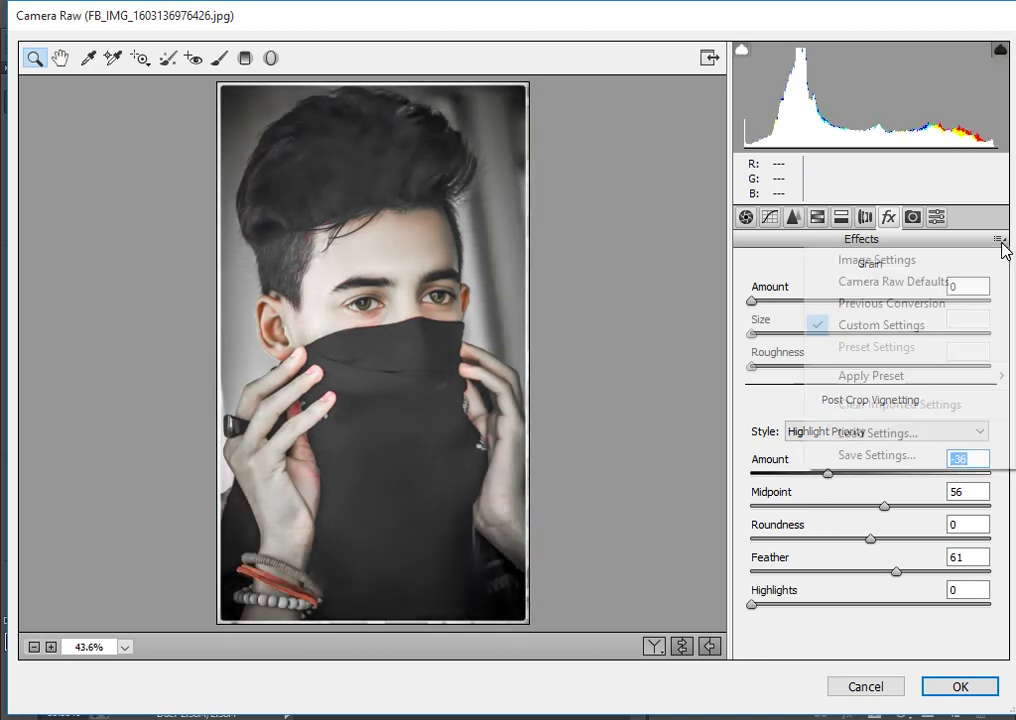
- Reset to Camera Raw Defaults and load another HAJINEWTON .xmp preset
left_click(937, 292)
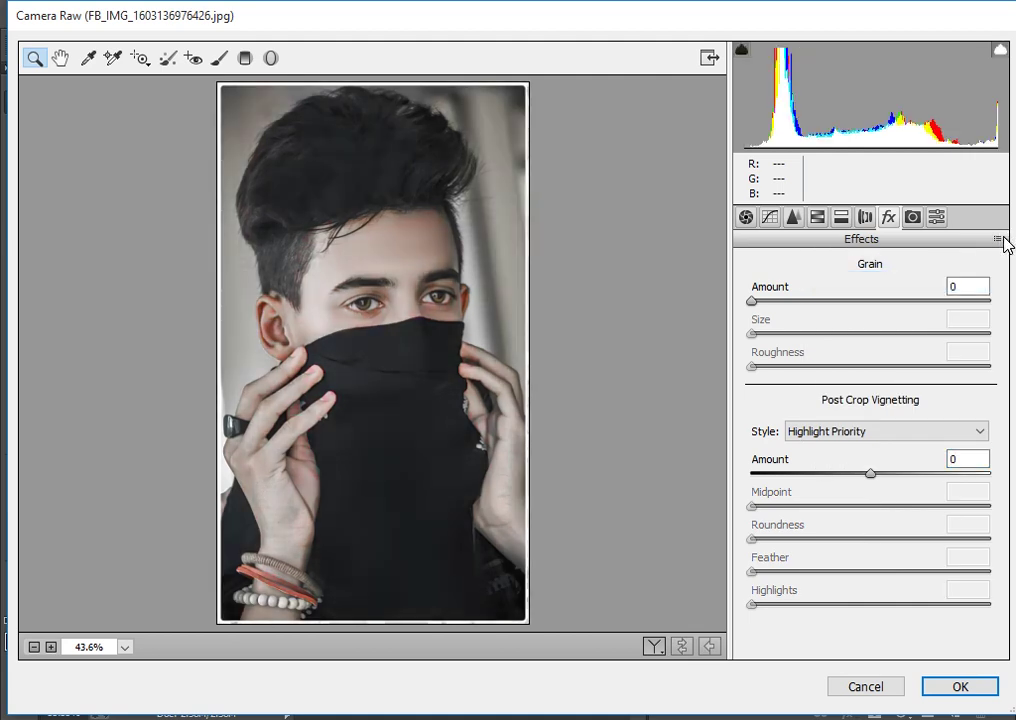
left_click(1001, 239)
left_click(878, 433)
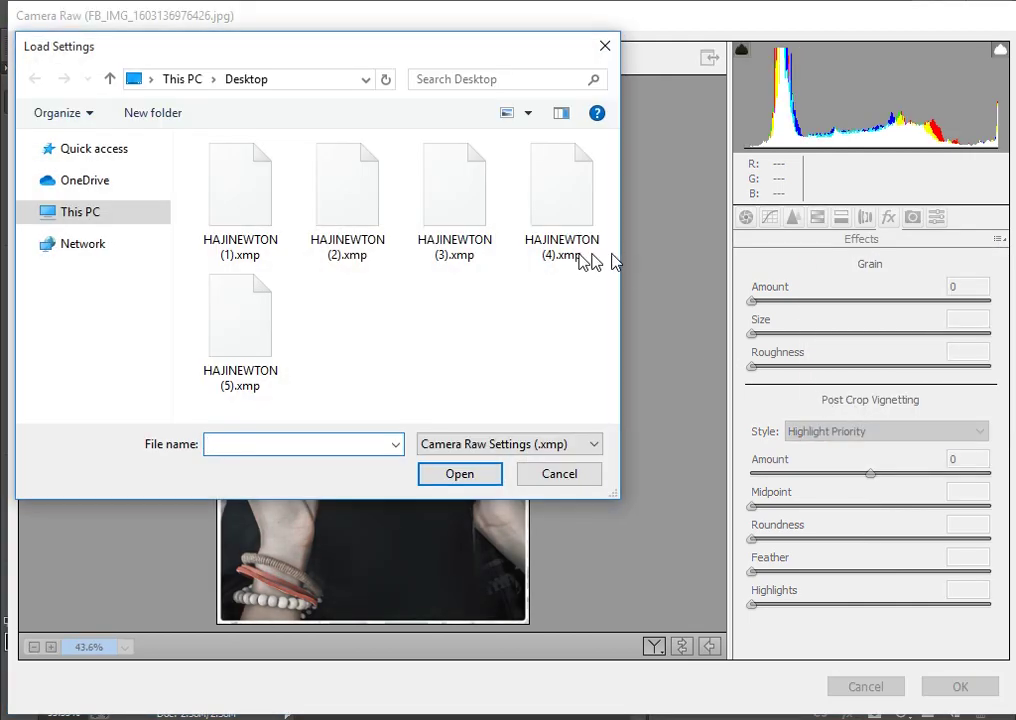
double_click(545, 248)
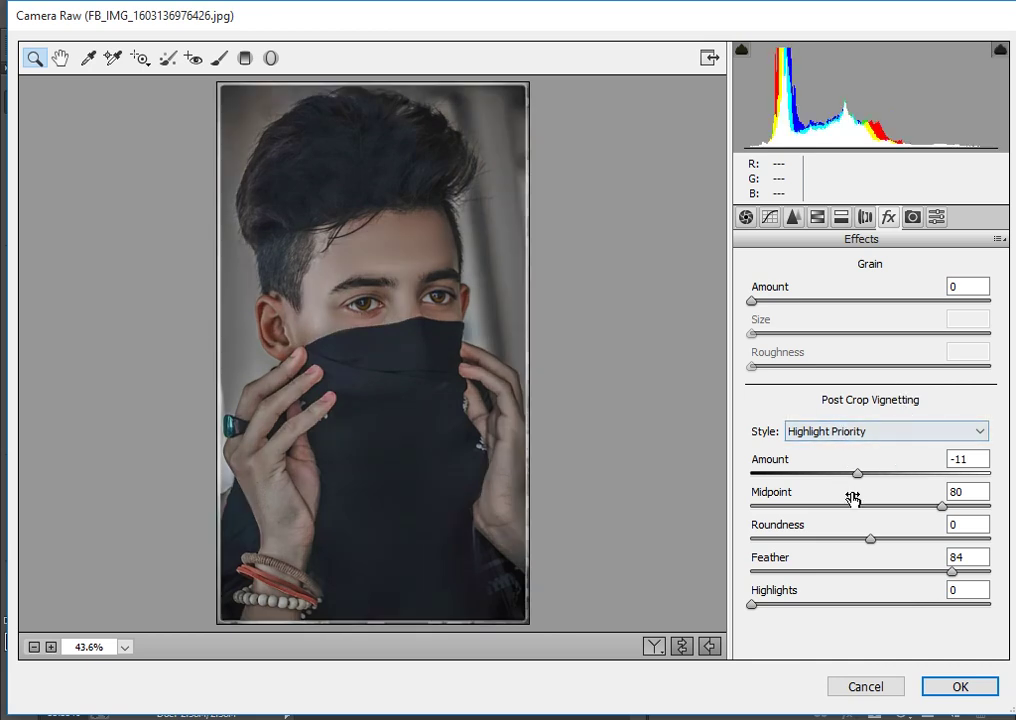
- Darken the vignette to -57, then try Whites at +89 before settling on -13
mouse_move(857, 473)
left_mouse_down()
mouse_move(803, 473)
mouse_move(928, 465)
mouse_move(748, 466)
left_mouse_up()
left_click(745, 217)
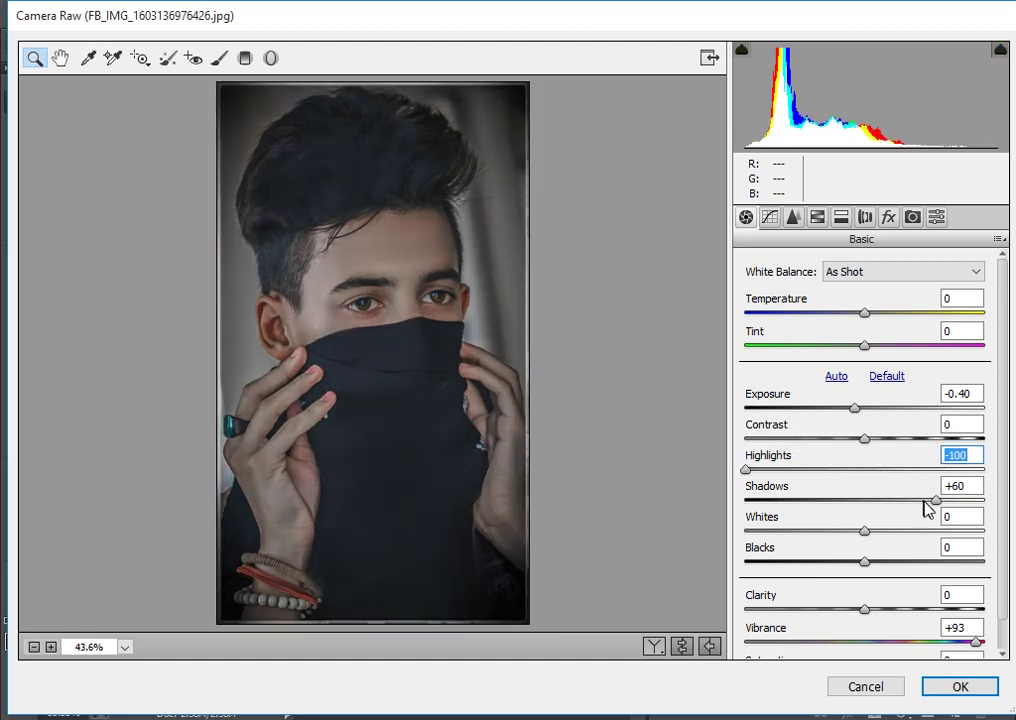
left_click_drag(867, 515, 947, 515)
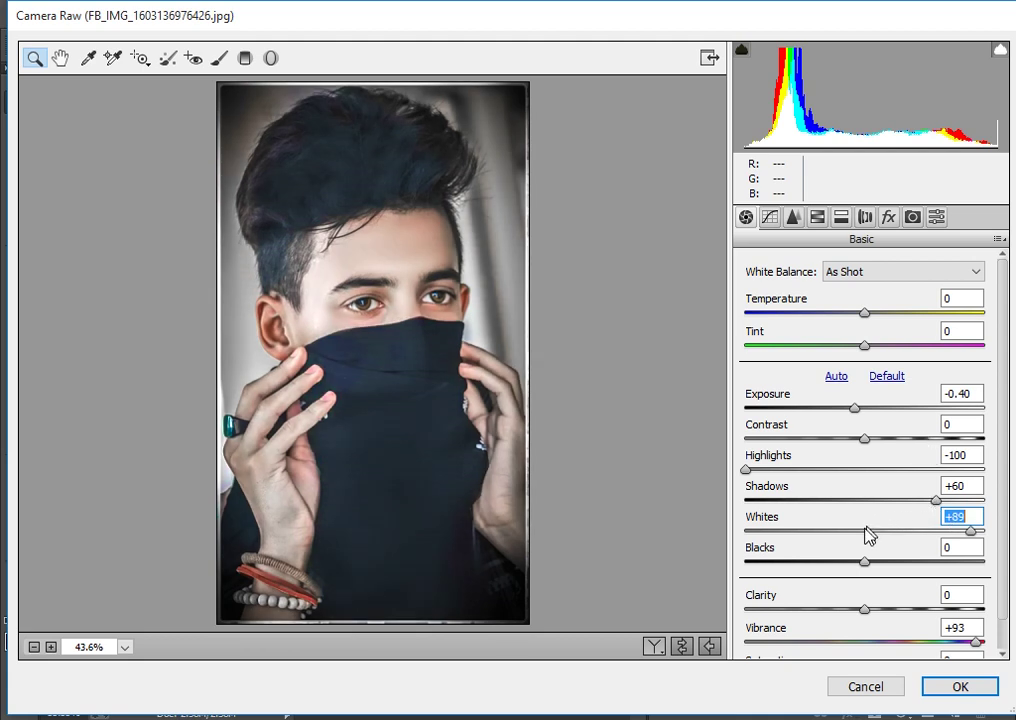
left_click_drag(867, 531, 849, 533)
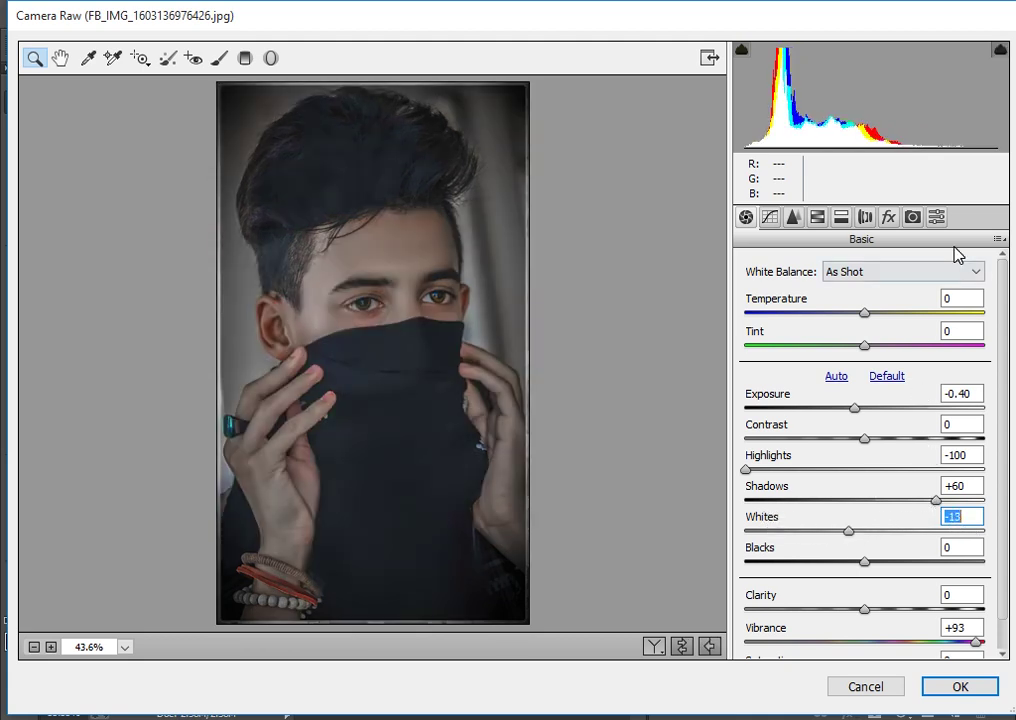
left_click(998, 241)
- Reset to Camera Raw Defaults and load the HAJINEWTON (5).xmp preset
left_click(923, 283)
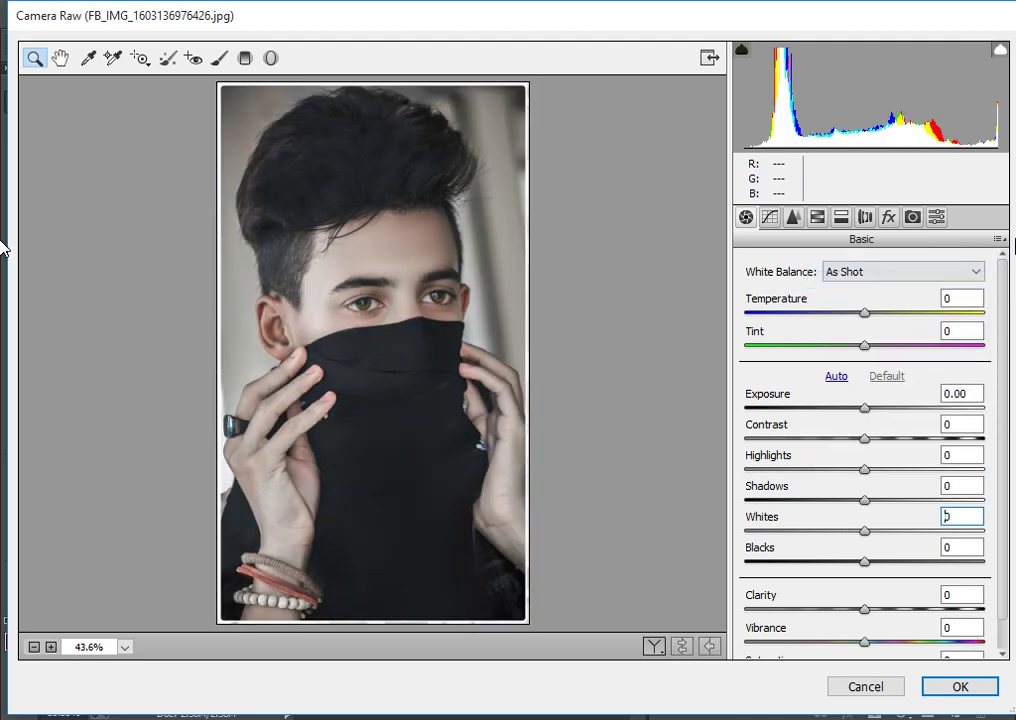
left_click(998, 241)
left_click(850, 441)
left_click(282, 346)
double_click(282, 348)
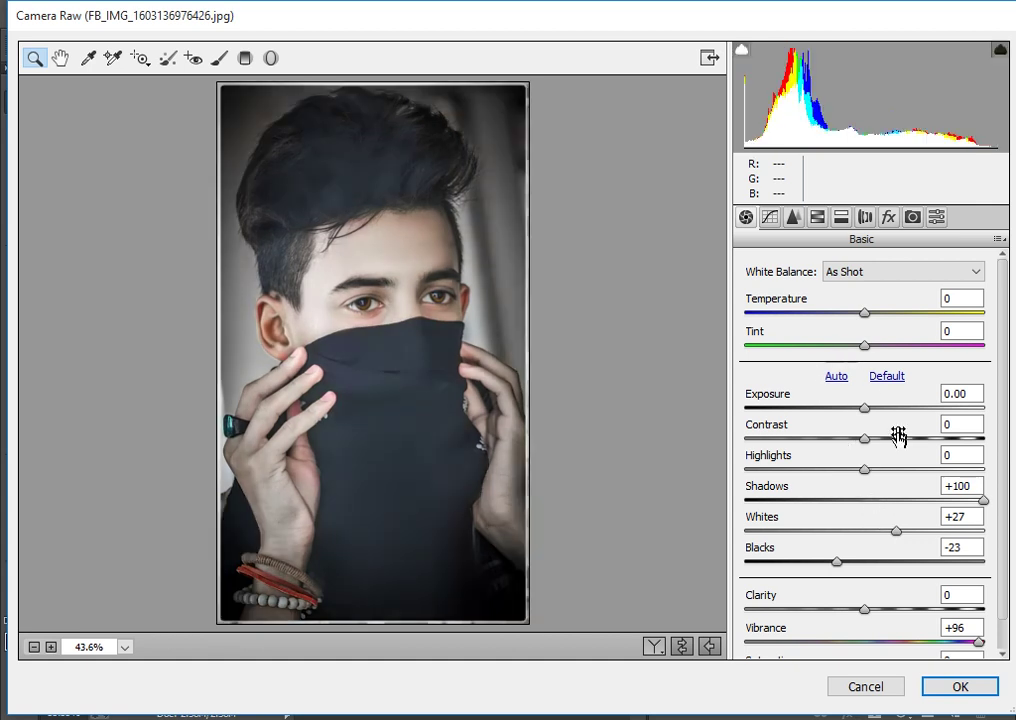
- Set Tint to +3 and give Split Toning highlights hue about 195 with slight saturation
mouse_move(866, 347)
left_mouse_down()
mouse_move(837, 376)
mouse_move(880, 348)
mouse_move(872, 353)
left_mouse_up()
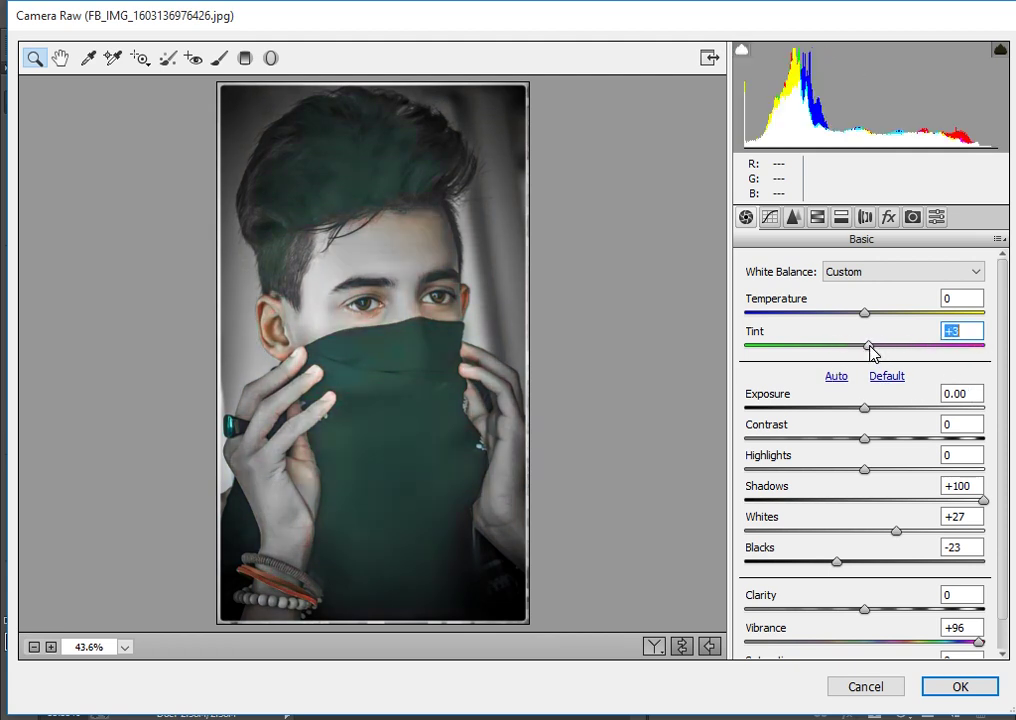
left_click(841, 218)
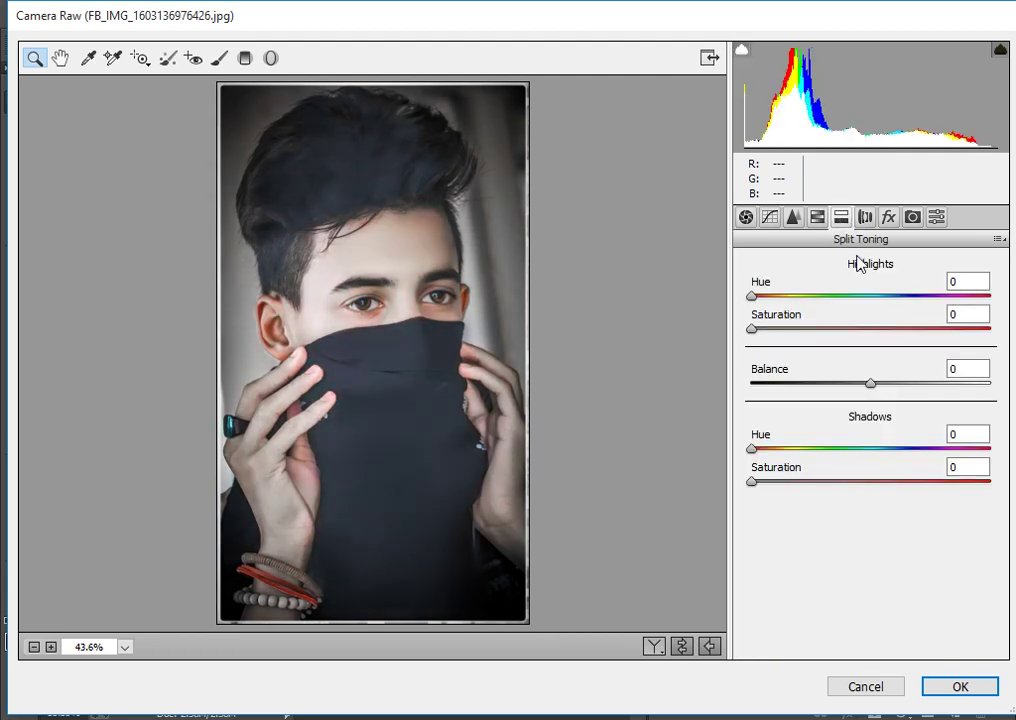
left_click_drag(871, 296, 1010, 334)
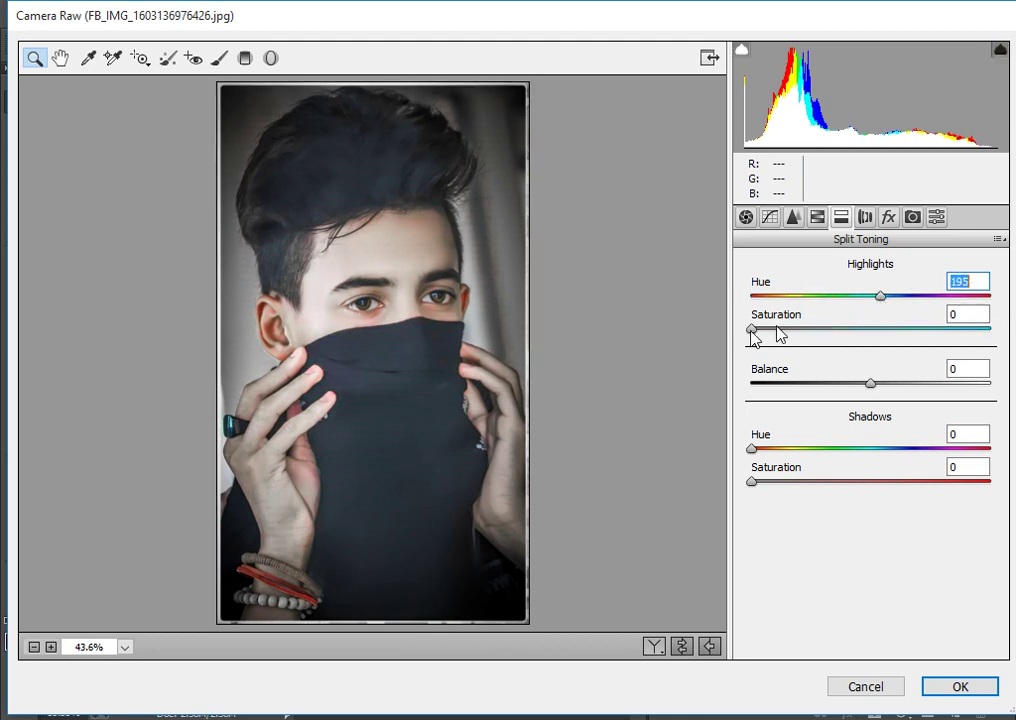
mouse_move(770, 334)
left_mouse_down()
mouse_move(866, 340)
mouse_move(760, 322)
left_mouse_up()
- Reset to Camera Raw Defaults and cancel out of Camera Raw
left_click(997, 239)
left_click(926, 281)
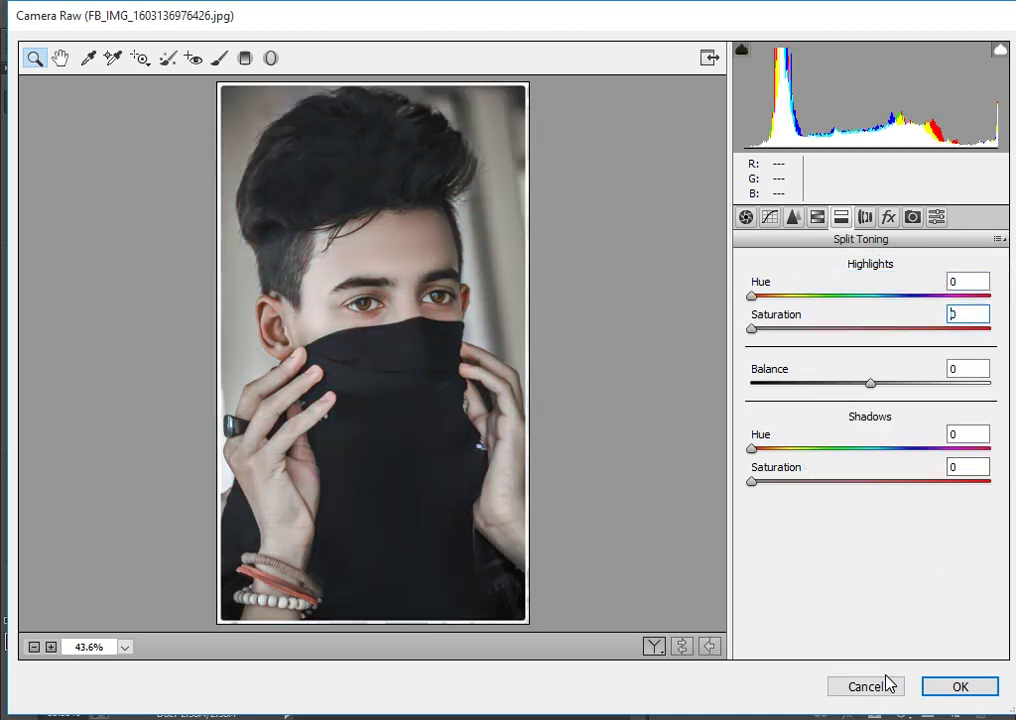
left_click(884, 687)
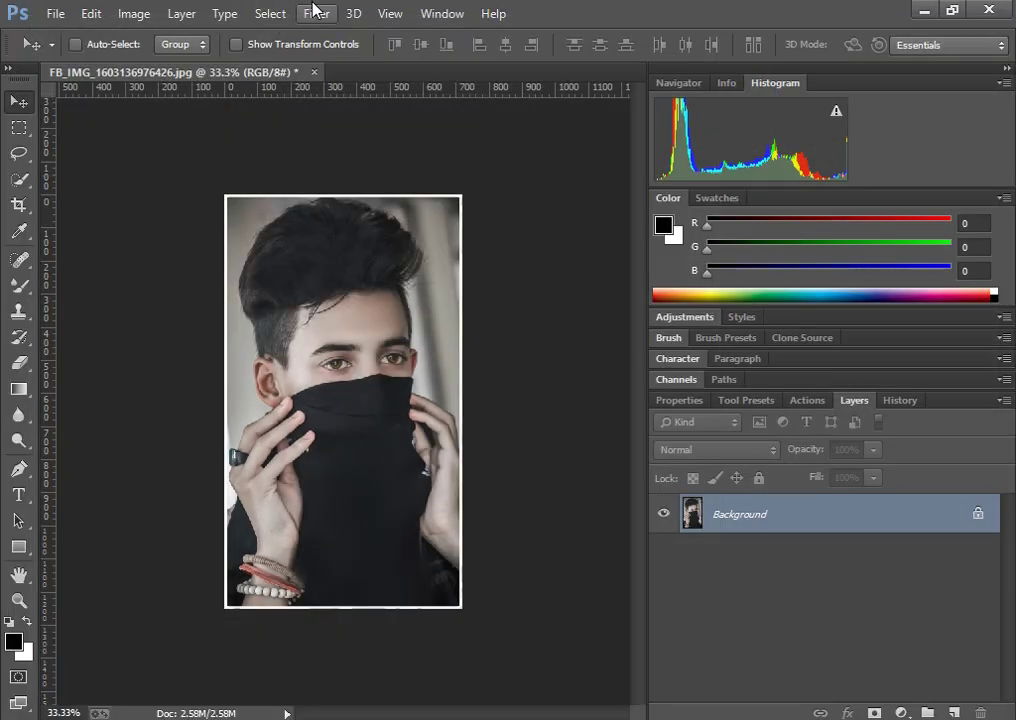
- Apply Imagenomic Noiseware Professional at Default settings after checking the forehead and hair preview
left_click(313, 12)
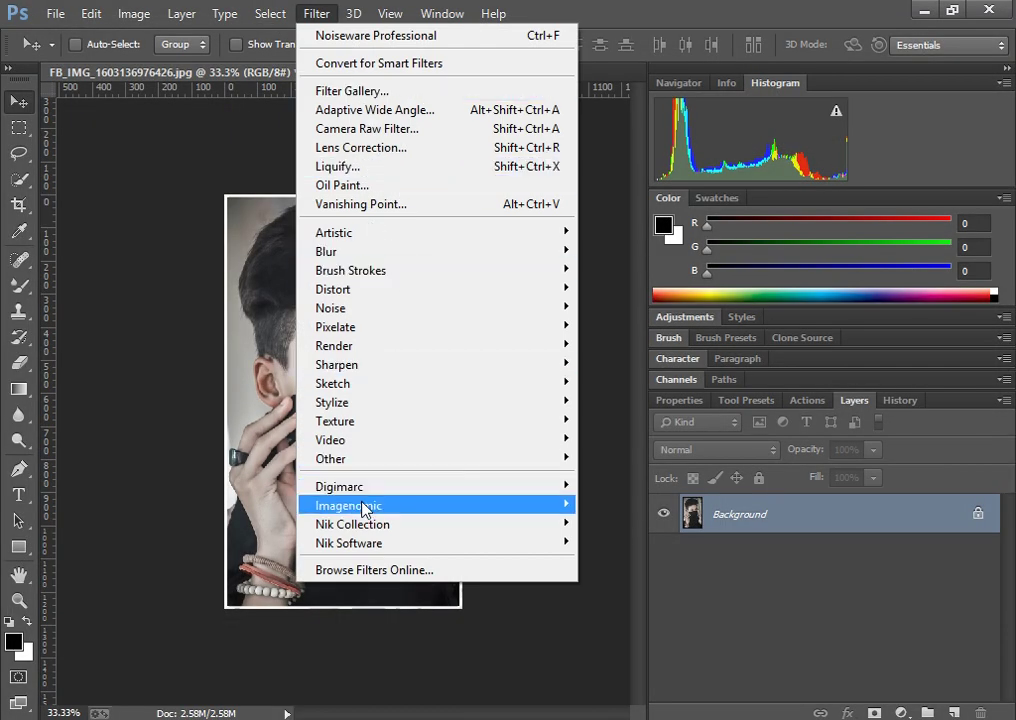
mouse_move(348, 505)
left_click(585, 508)
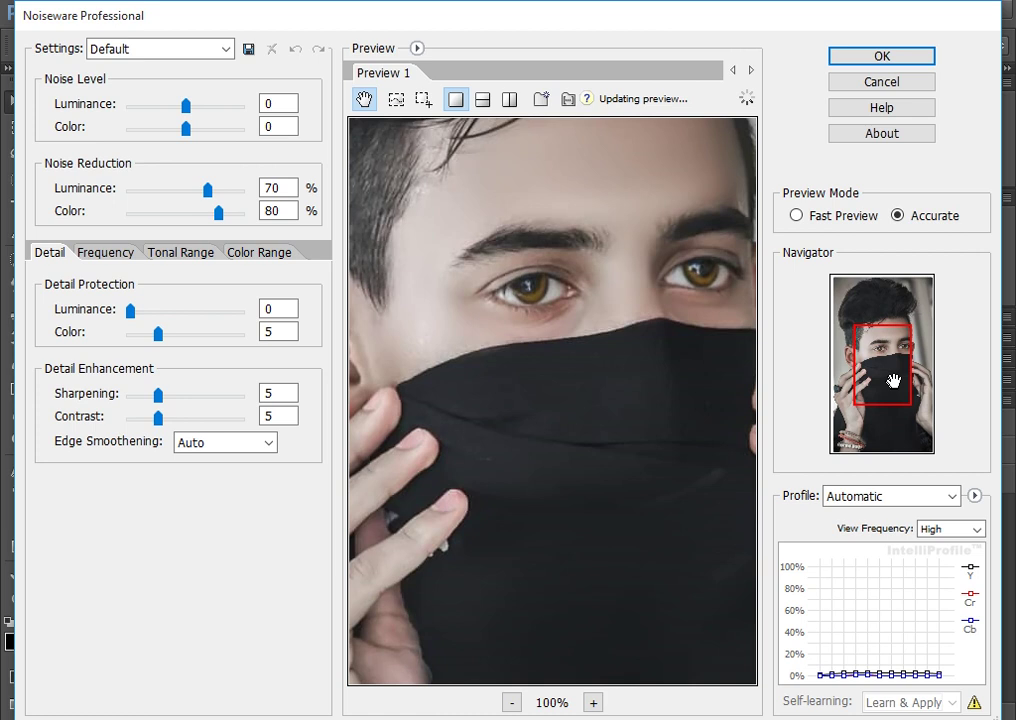
left_click_drag(894, 380, 897, 370)
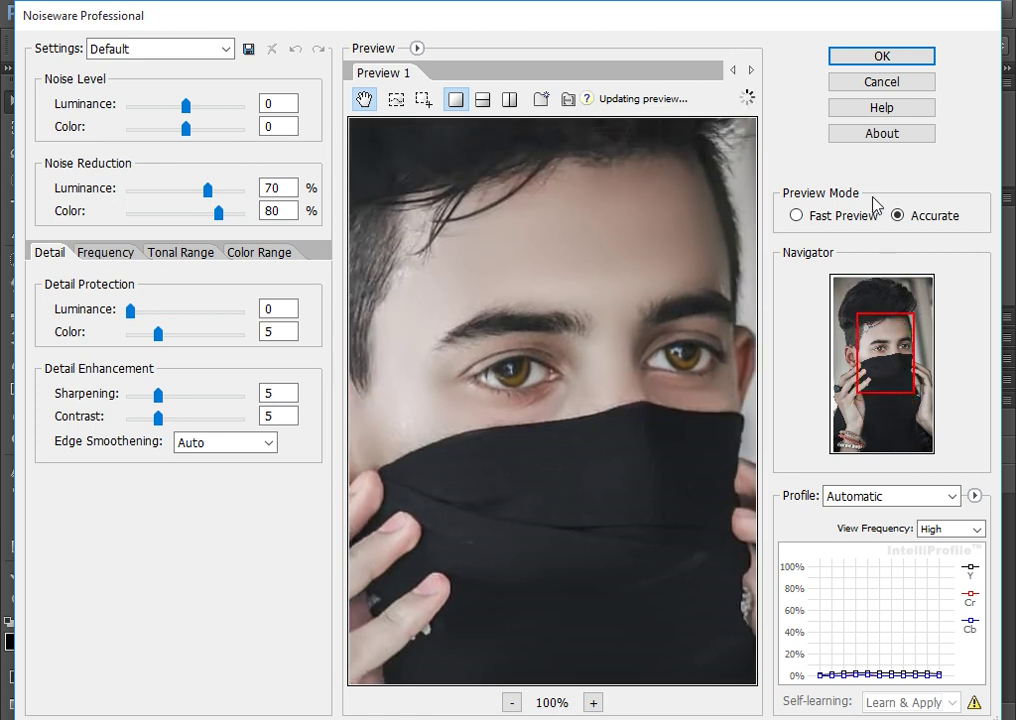
left_click(883, 56)
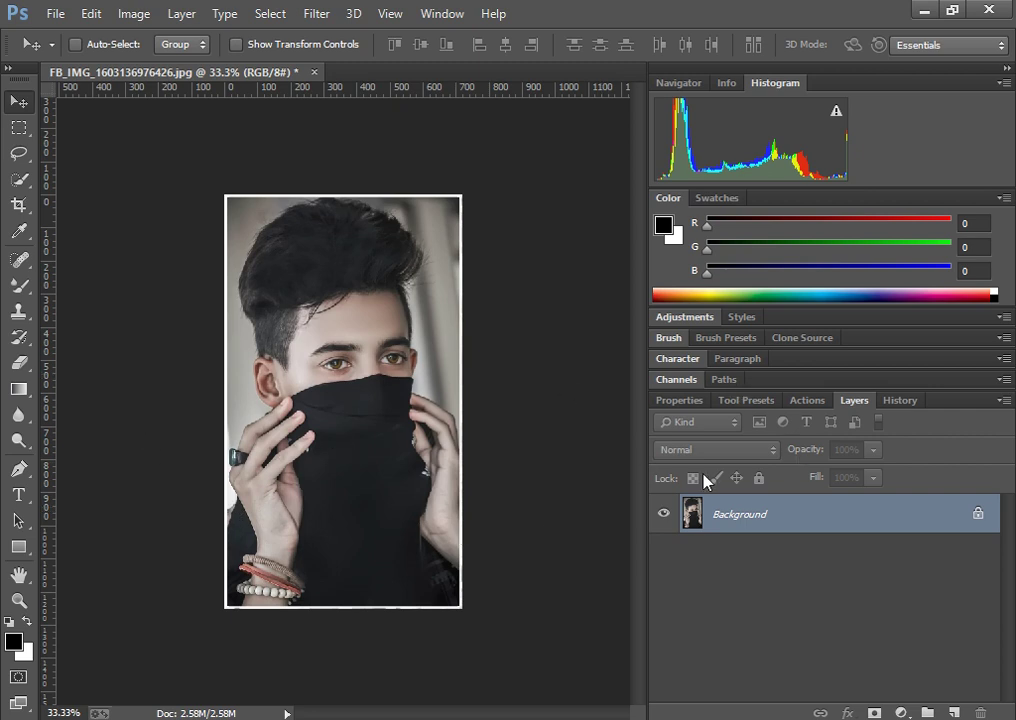
- Add a Selective Color layer with Blacks at Cyan +8, Magenta -2, Yellow 0, Black -3
left_click(901, 712)
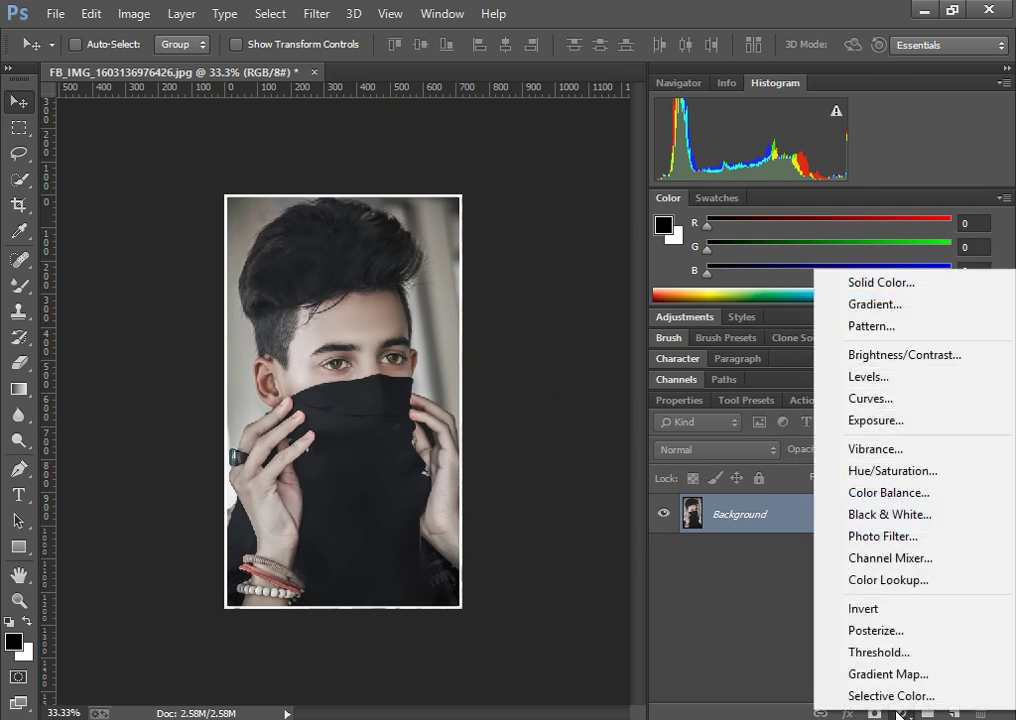
left_click(870, 690)
left_click(794, 490)
left_click(785, 693)
left_click(837, 530)
left_click_drag(853, 567, 841, 567)
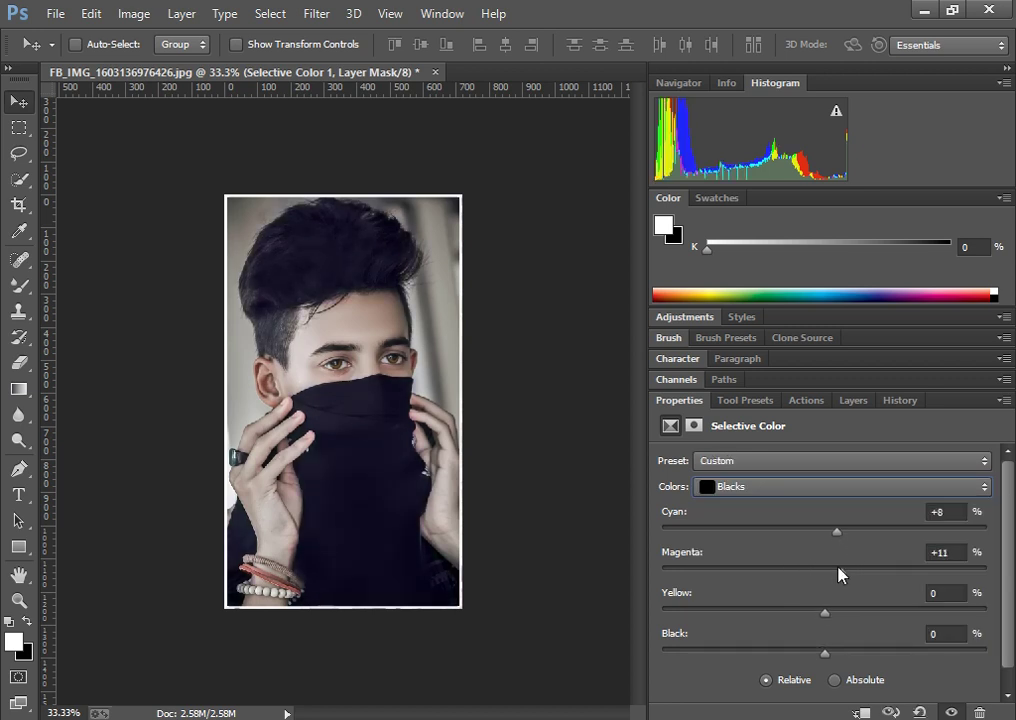
left_click(821, 571)
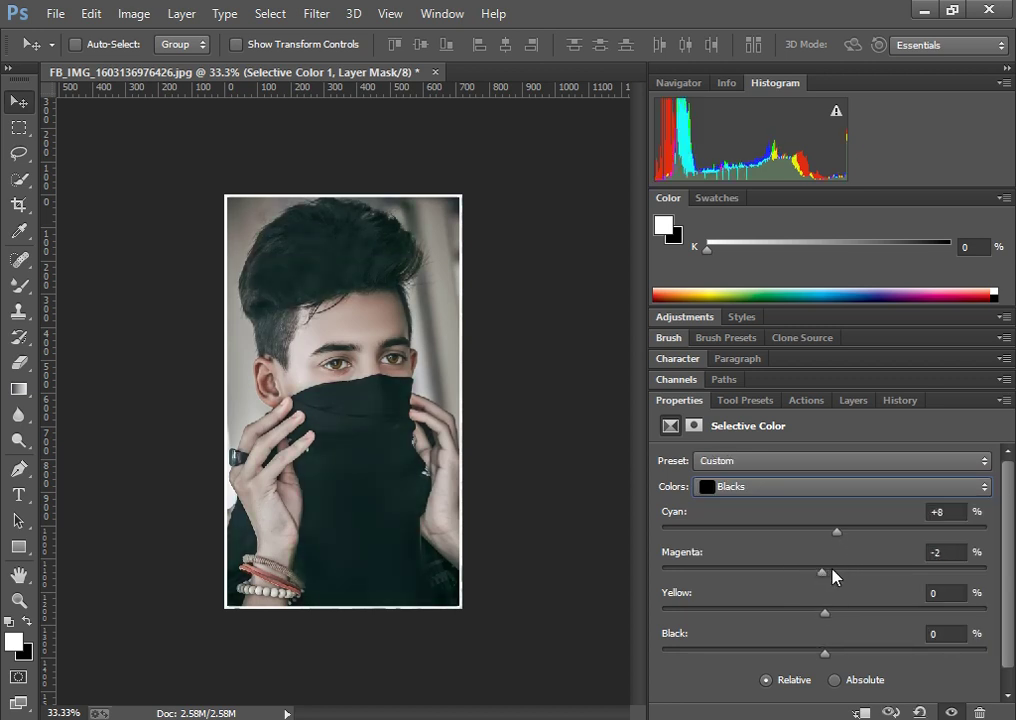
left_click_drag(821, 608, 848, 610)
mouse_move(897, 614)
left_mouse_down()
mouse_move(825, 612)
mouse_move(831, 649)
left_mouse_up()
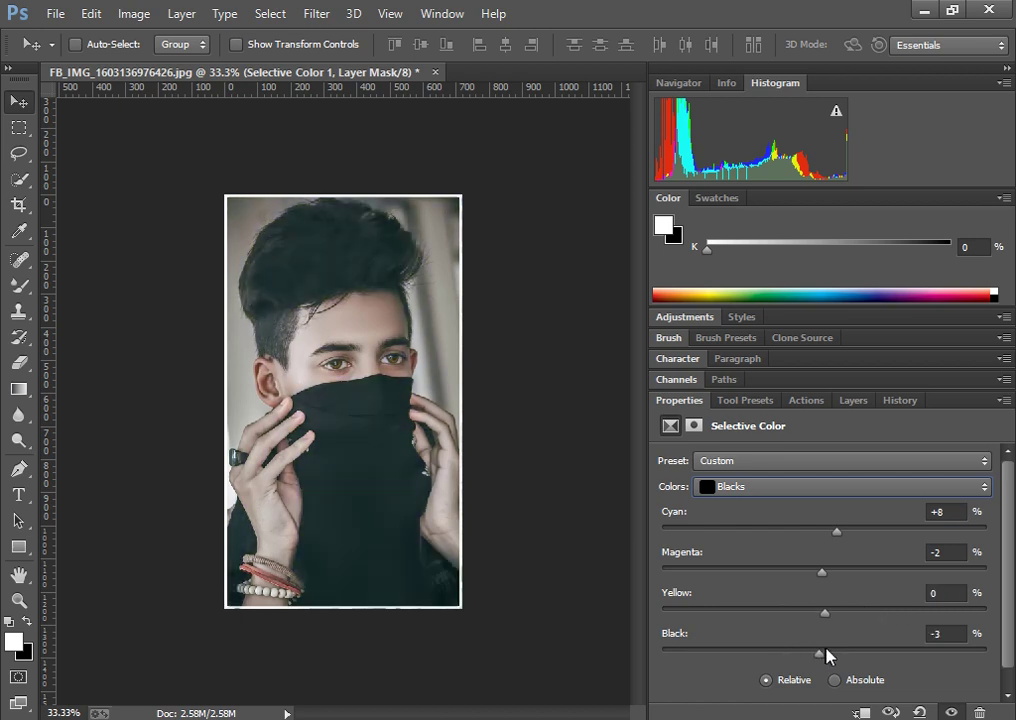
left_click(853, 401)
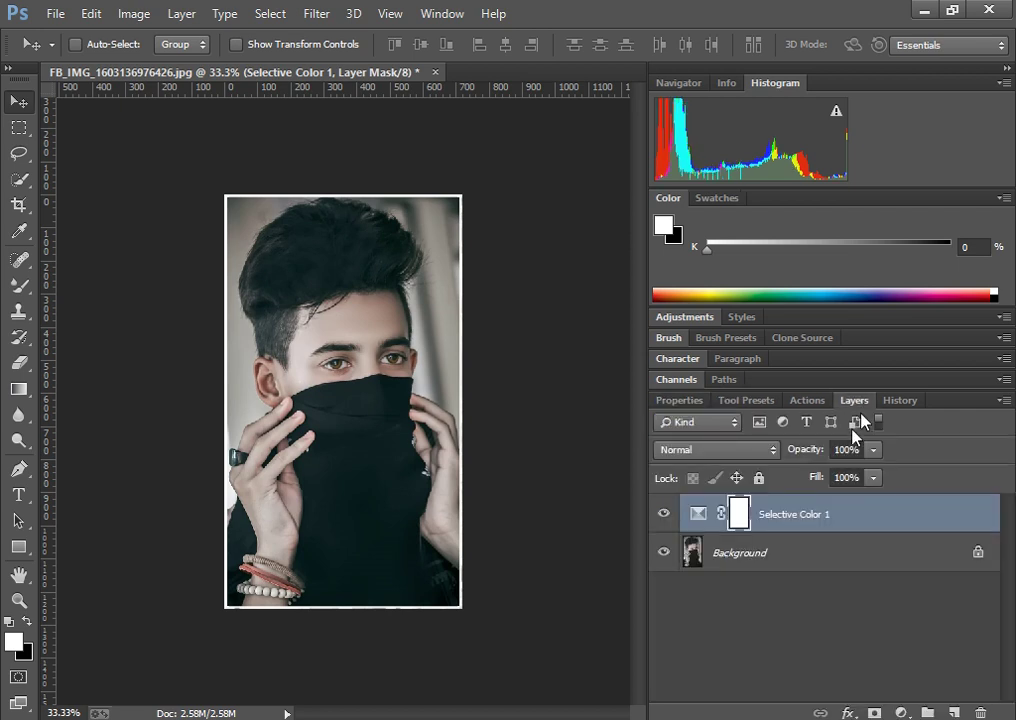
- Flatten the image and start the Camera Raw Filter on it
right_click(769, 535)
left_click(478, 607)
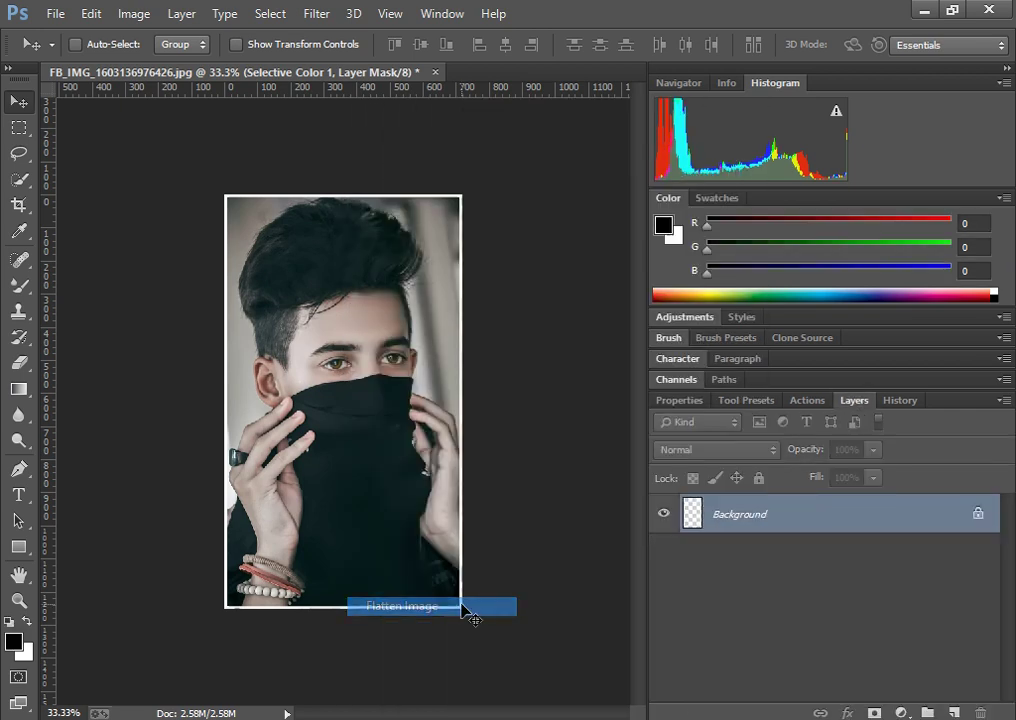
left_click(333, 11)
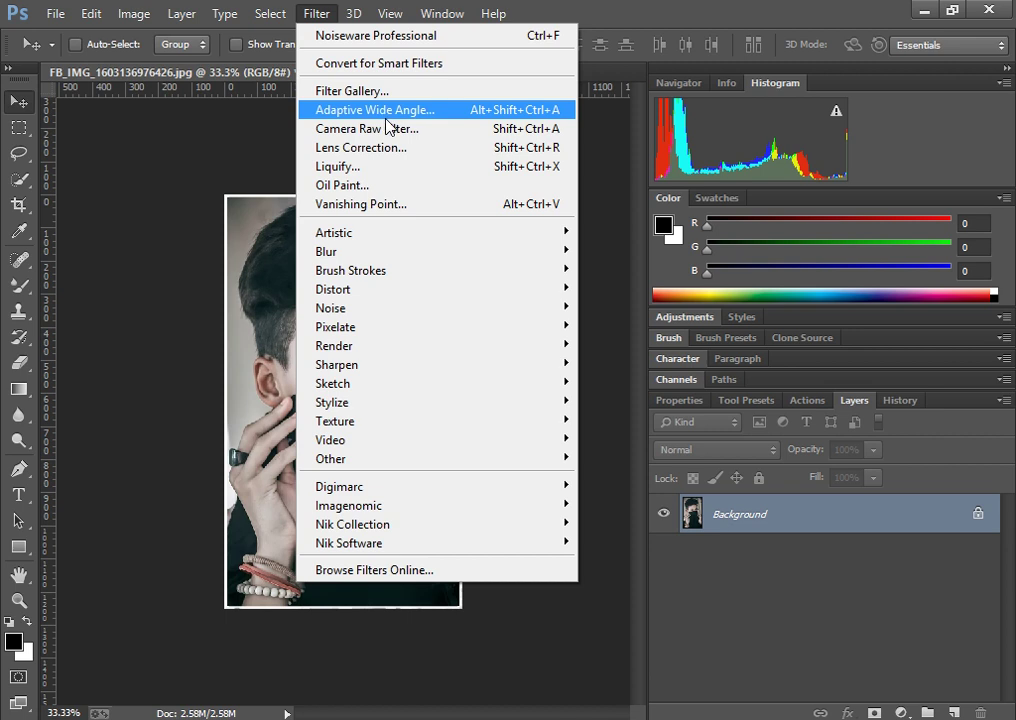
left_click(390, 129)
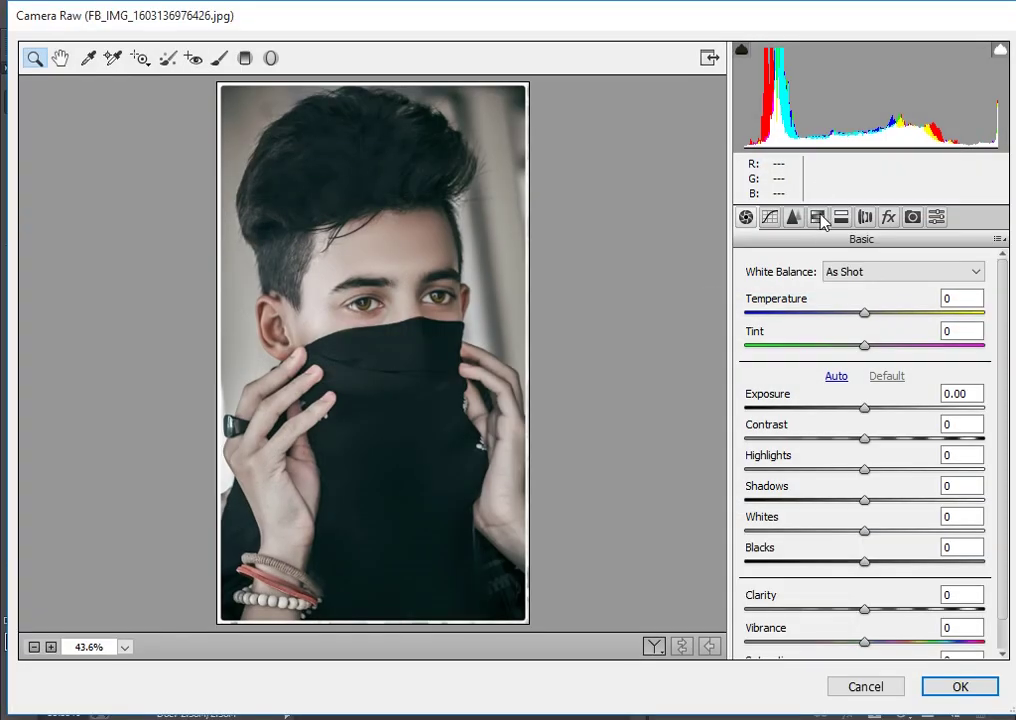
- Apply a Split Toning Balance of -29, then minimize Photoshop to show the desktop
left_click(818, 218)
left_click(842, 218)
left_click(818, 219)
left_click(840, 219)
left_click_drag(853, 377, 823, 376)
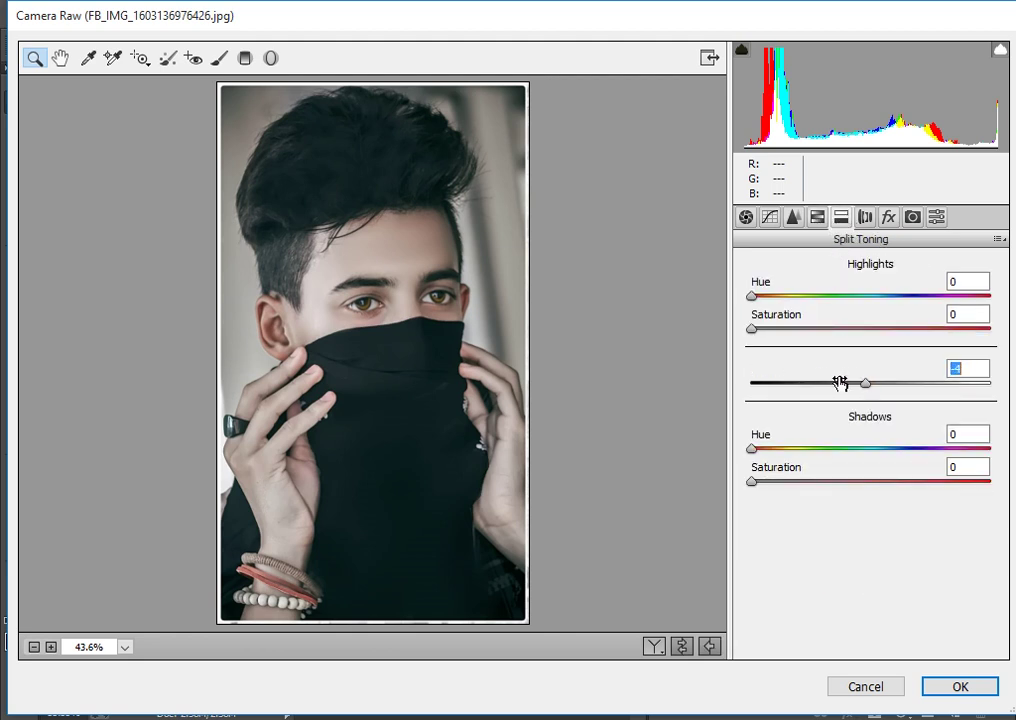
left_click(955, 685)
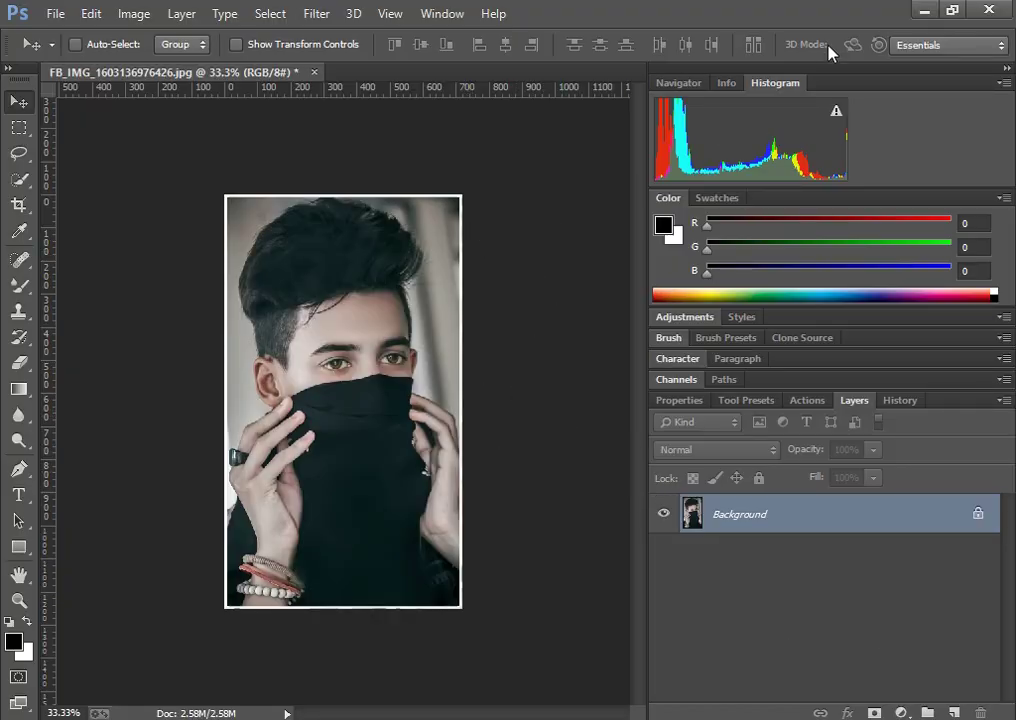
left_click(935, 8)
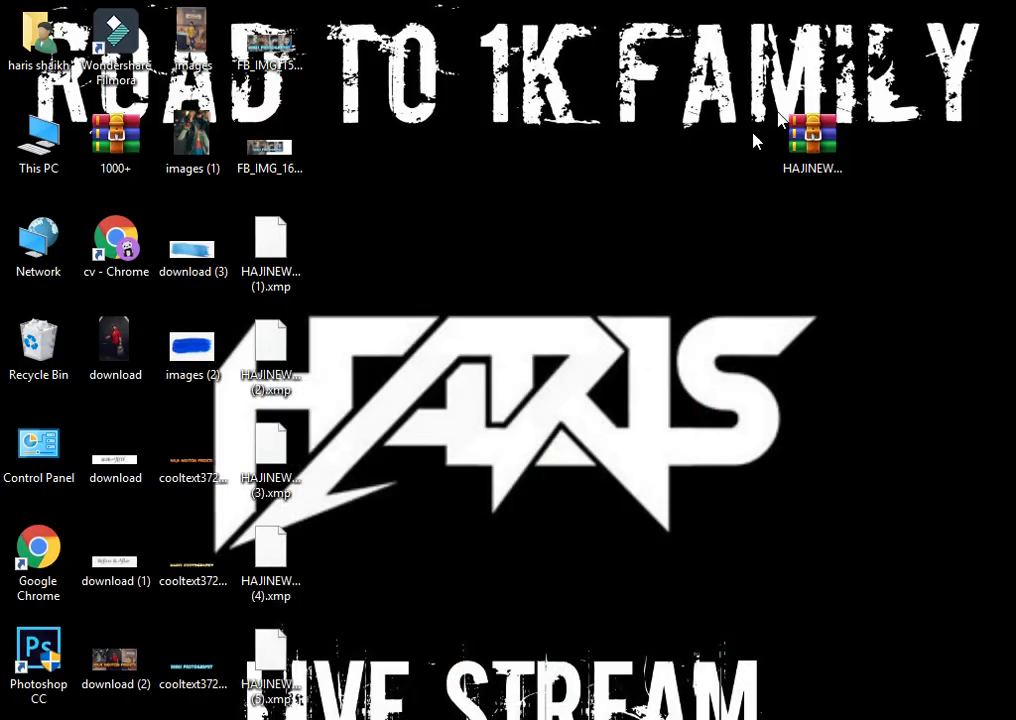